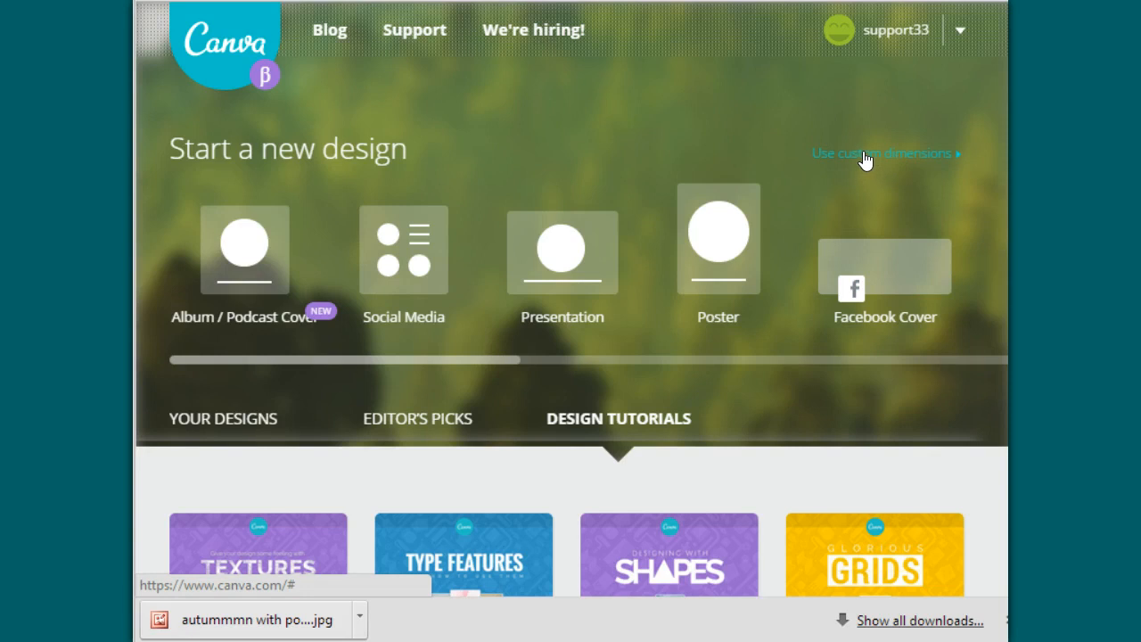
Step: Start a new Facebook Cover design and place the uploaded pomegranate photo on its blank page
left_click(913, 273)
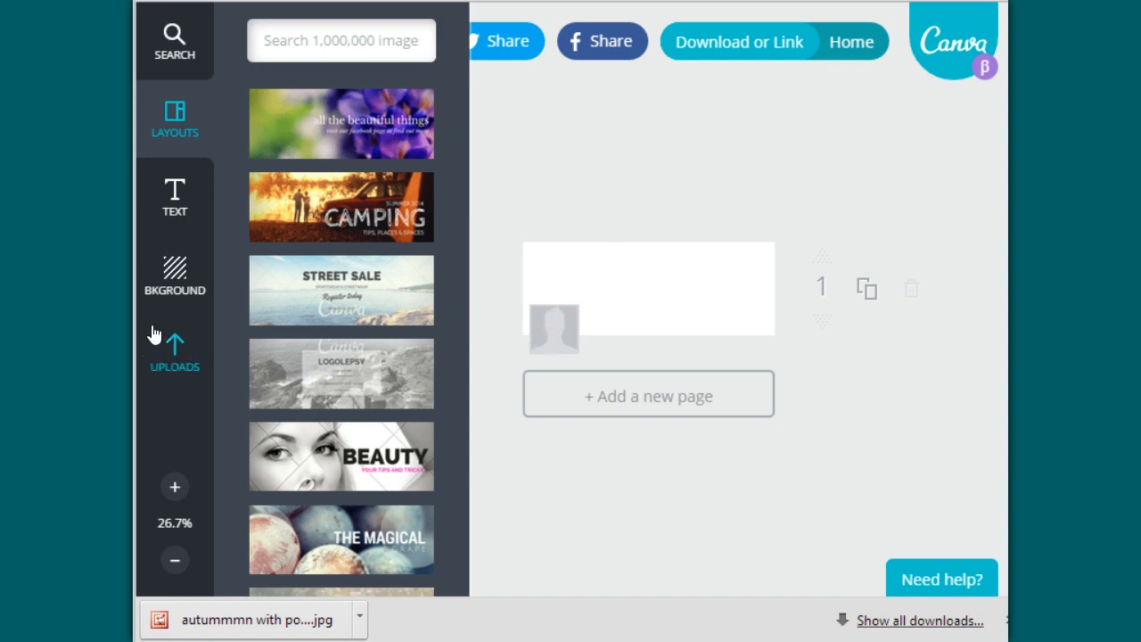
left_click(160, 363)
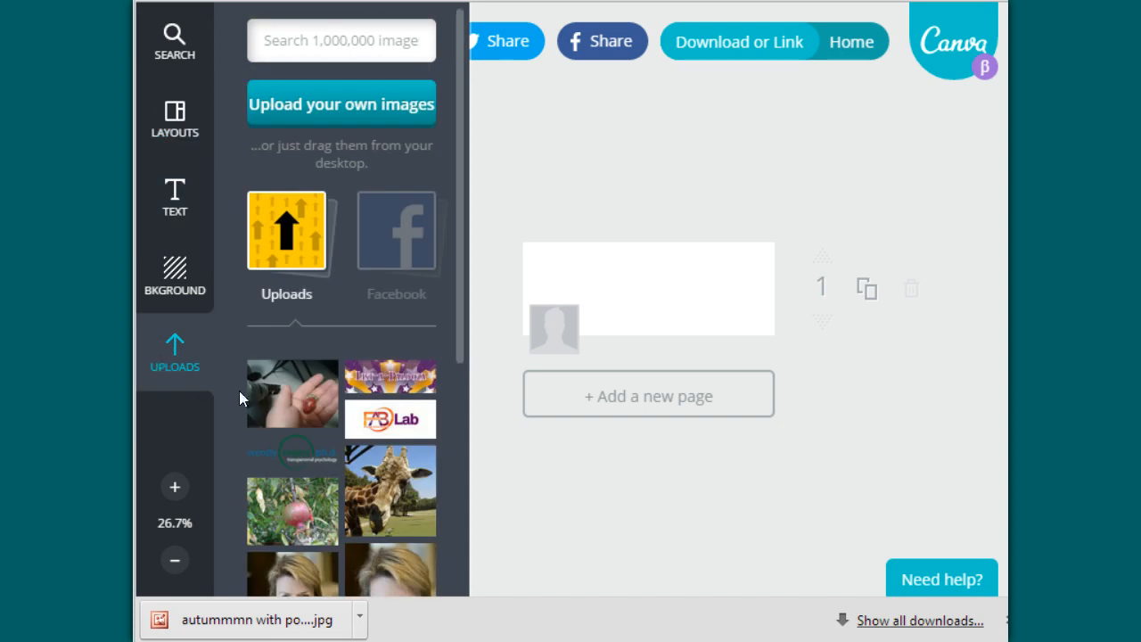
mouse_move(267, 530)
left_mouse_down()
mouse_move(413, 482)
mouse_move(553, 392)
mouse_move(256, 517)
left_mouse_up()
left_click_drag(298, 518, 652, 306)
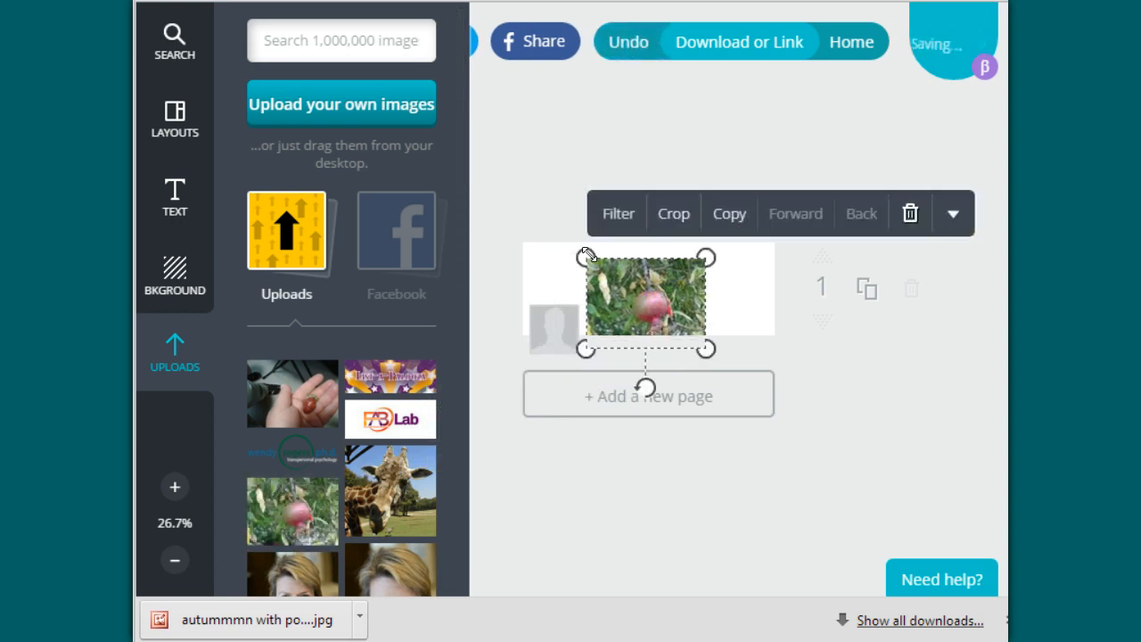
Step: Enlarge and reposition the pomegranate photo so that it fills the whole cover with the fruit near the centre
left_click_drag(586, 256, 509, 241)
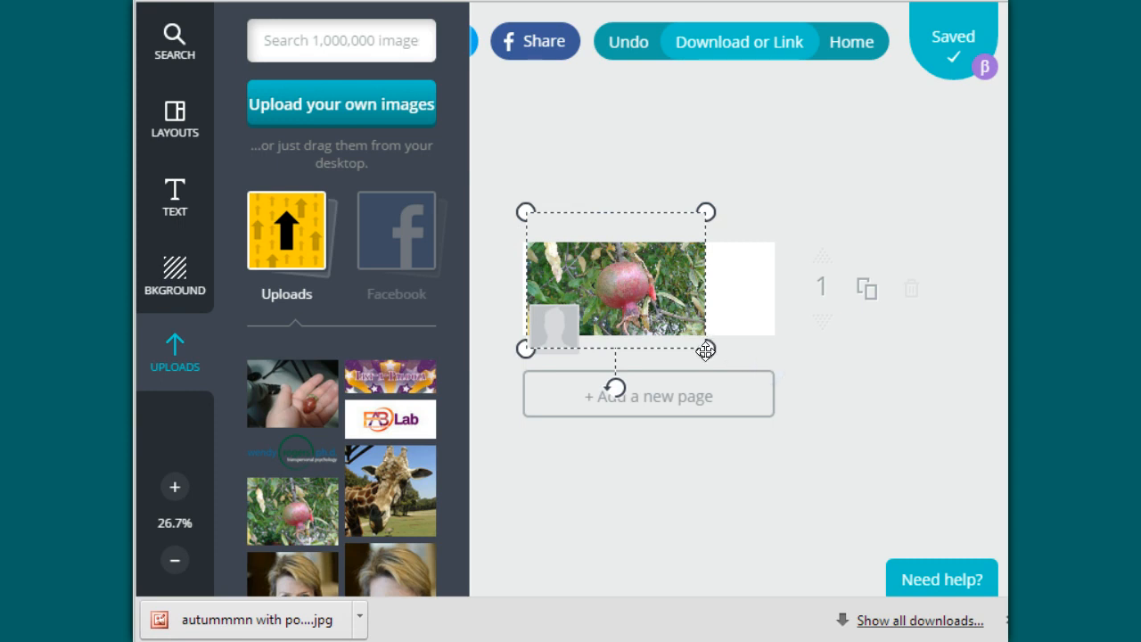
left_click(674, 301)
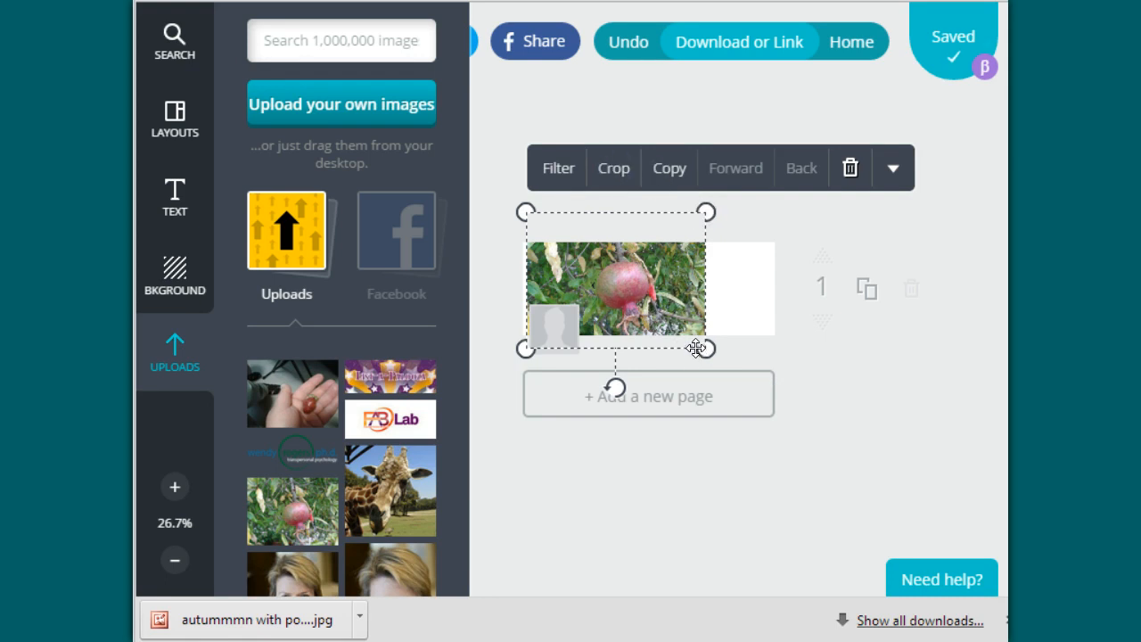
double_click(641, 275)
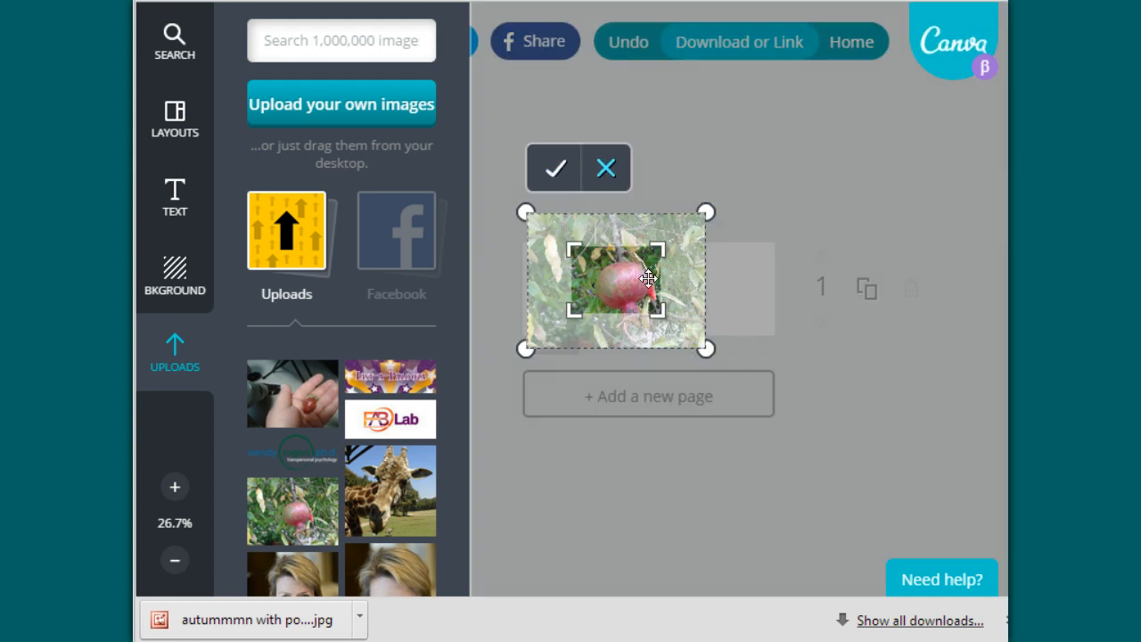
left_click(606, 169)
left_click_drag(702, 351, 805, 388)
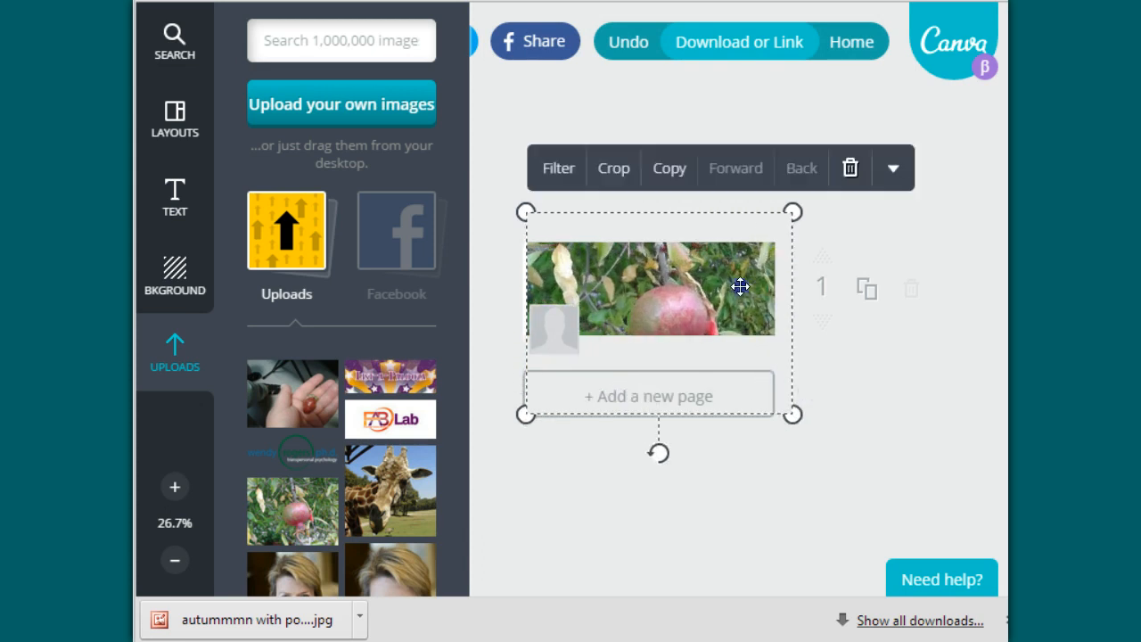
left_click_drag(737, 288, 770, 285)
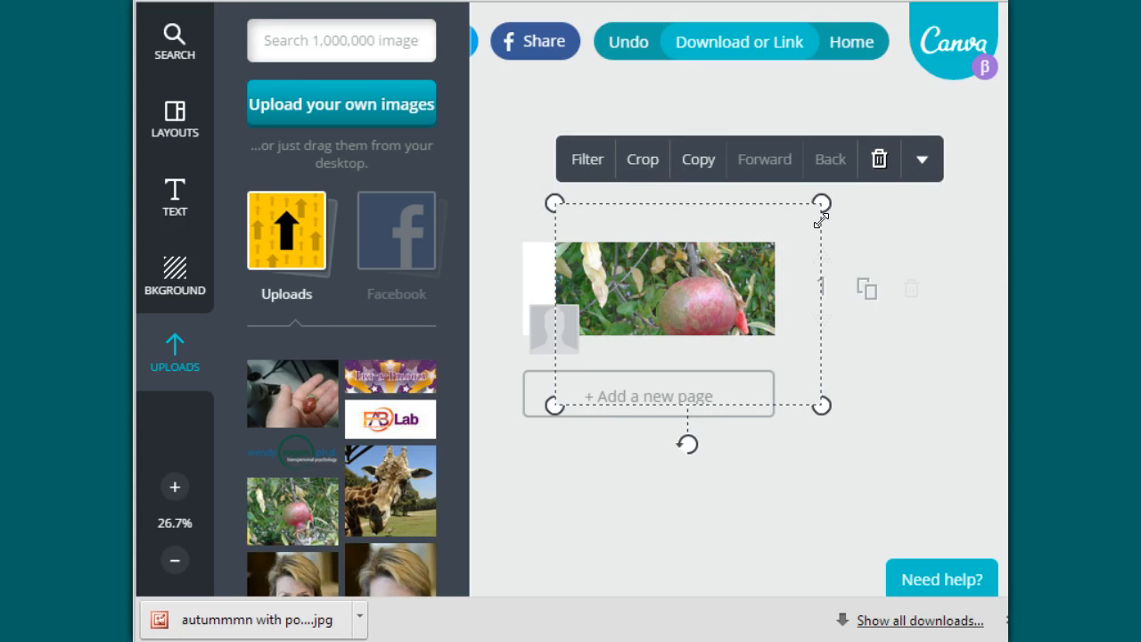
left_click_drag(821, 203, 799, 219)
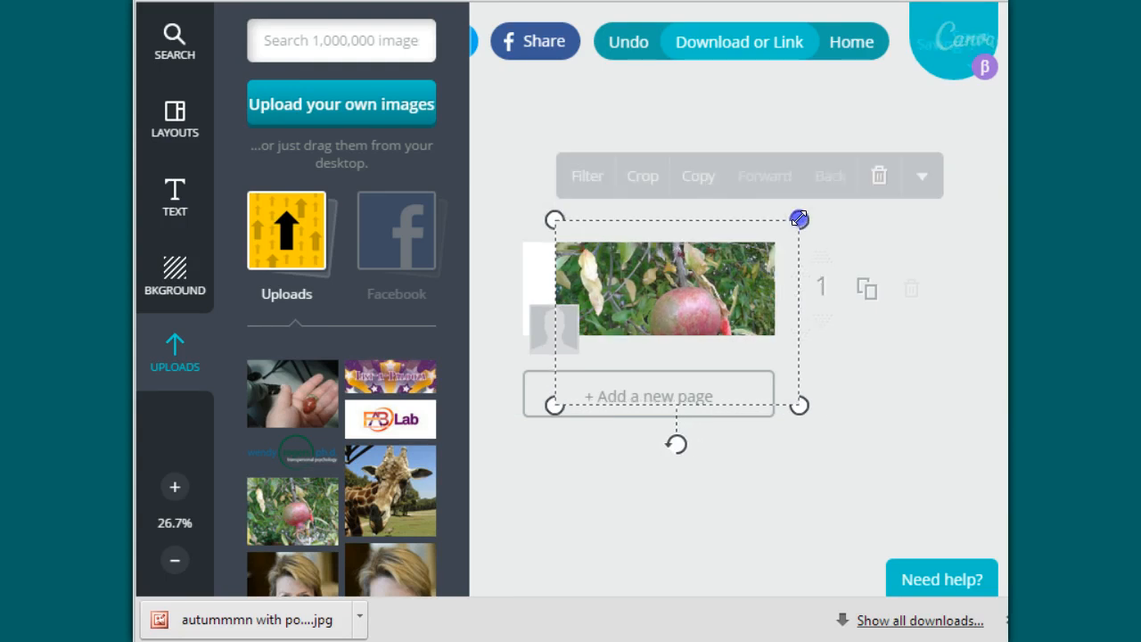
left_click_drag(717, 263, 680, 226)
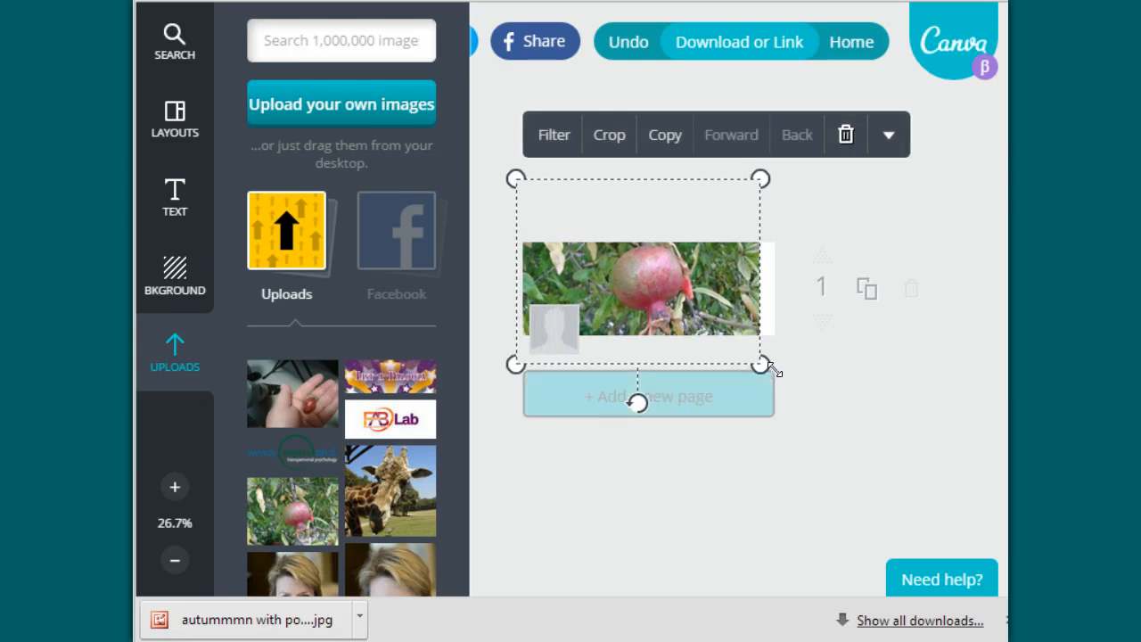
left_click_drag(763, 364, 788, 362)
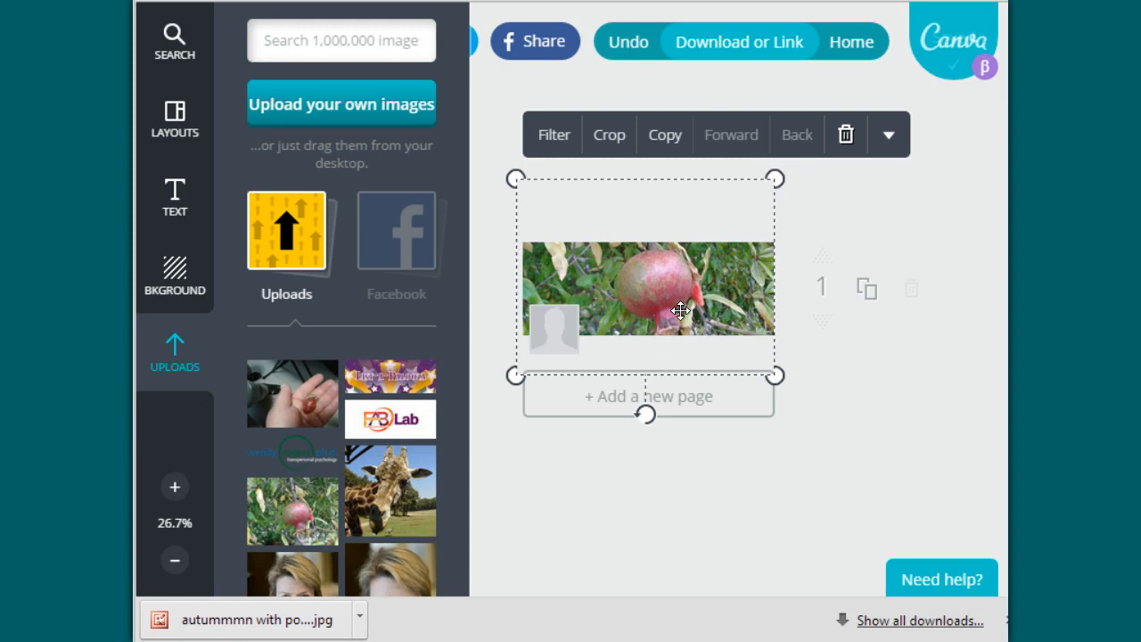
mouse_move(647, 297)
left_mouse_down()
mouse_move(663, 298)
mouse_move(652, 304)
left_mouse_up()
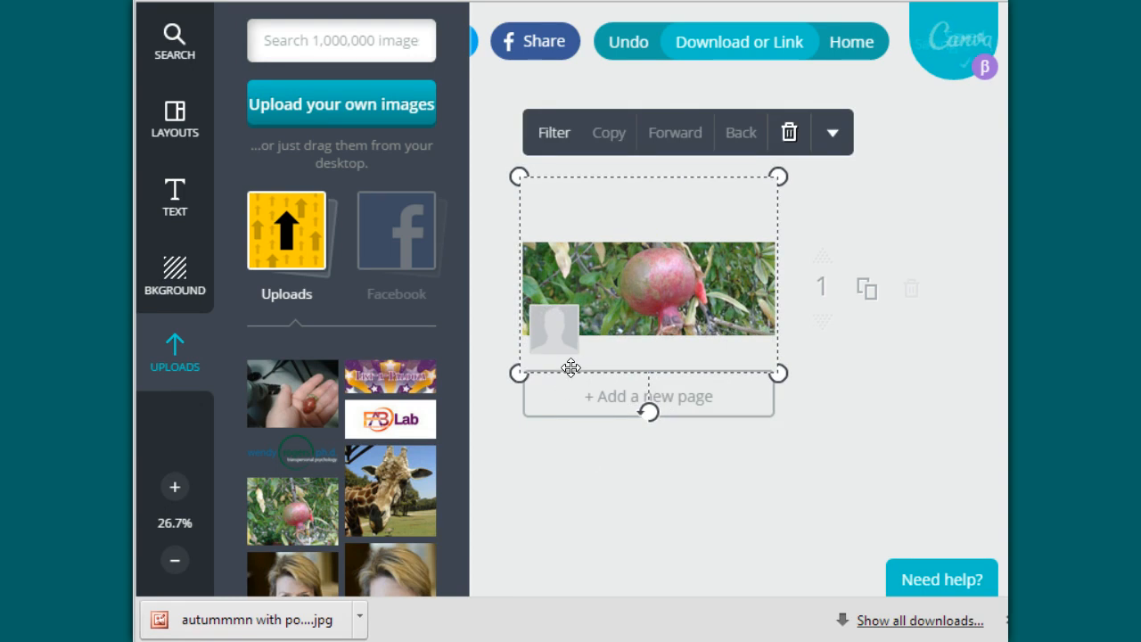
left_click(684, 466)
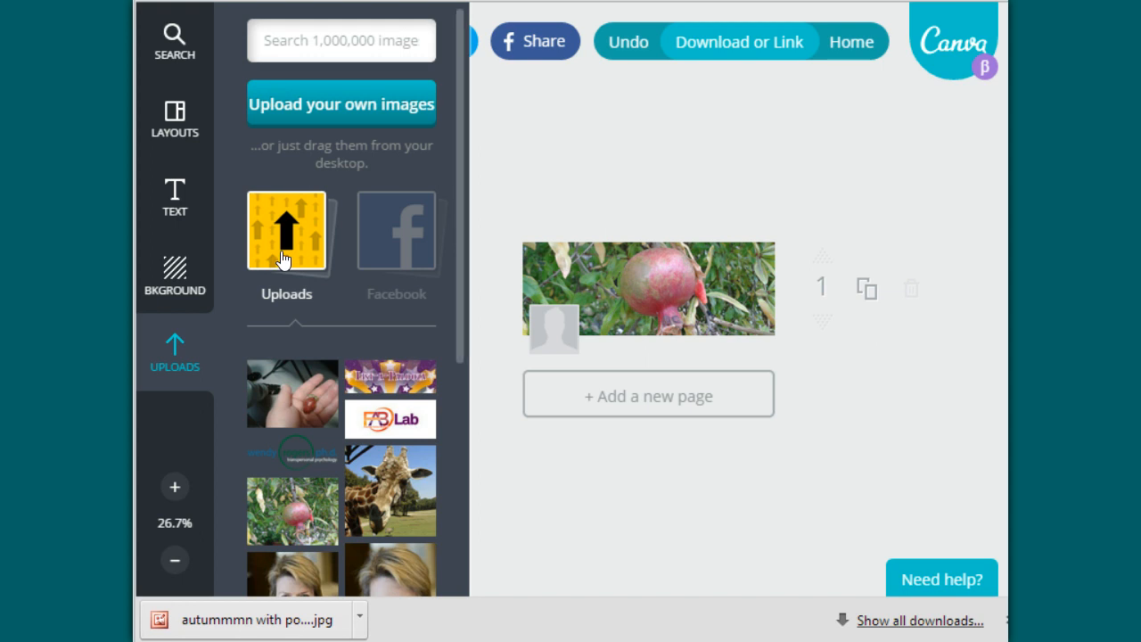
Step: Search the image library for "shapes" and add the free solid red square to the cover
left_click(334, 38)
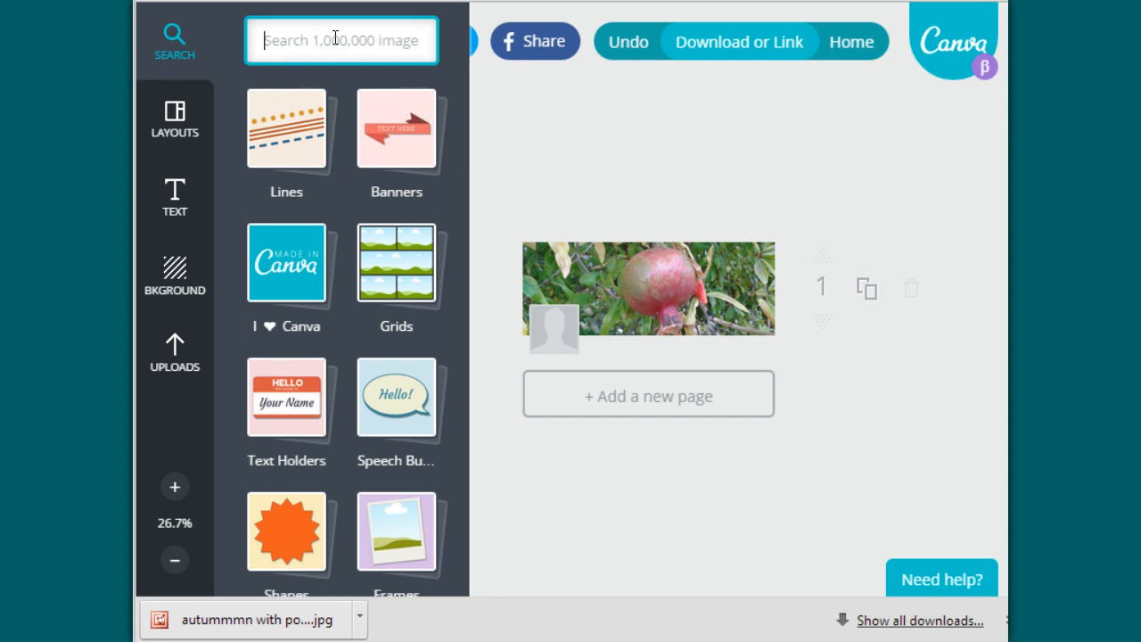
type("shapes")
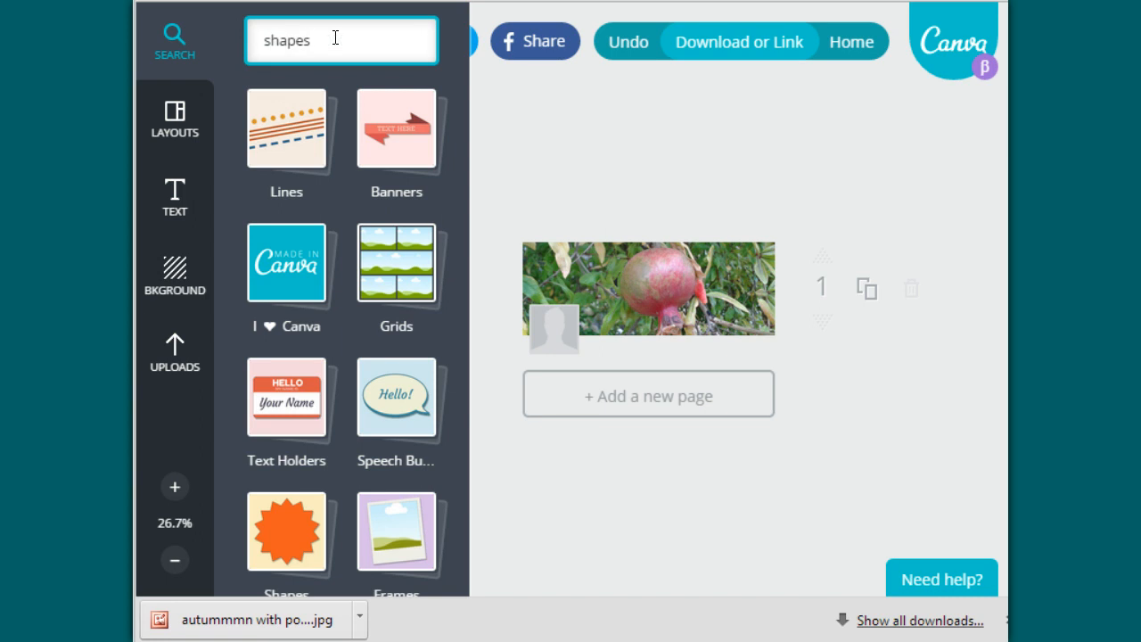
left_click(294, 542)
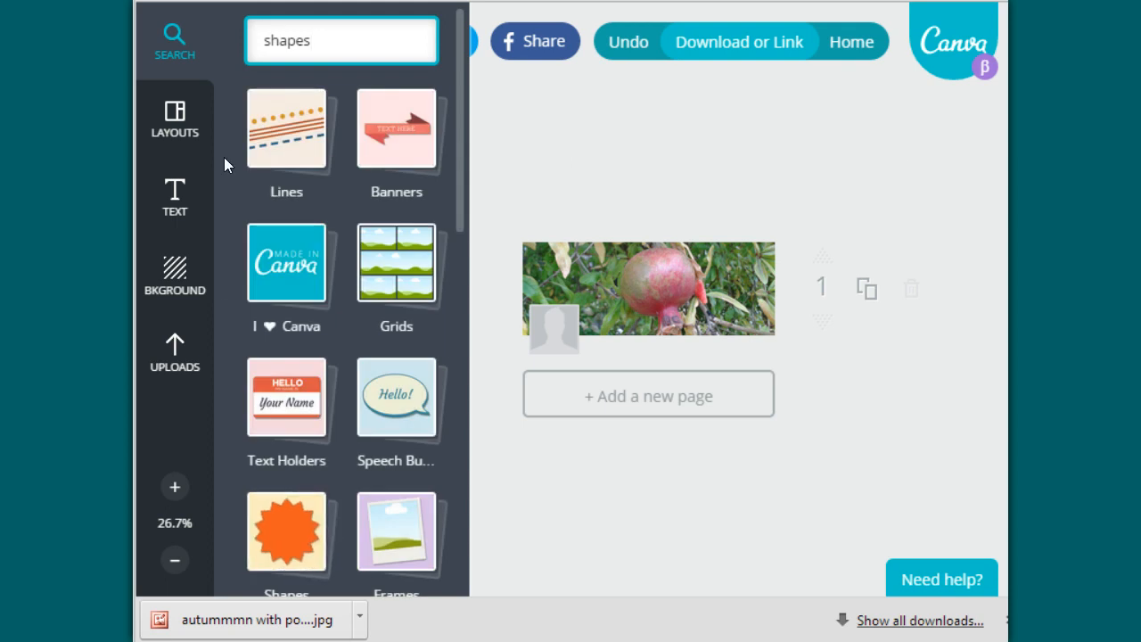
left_click(272, 551)
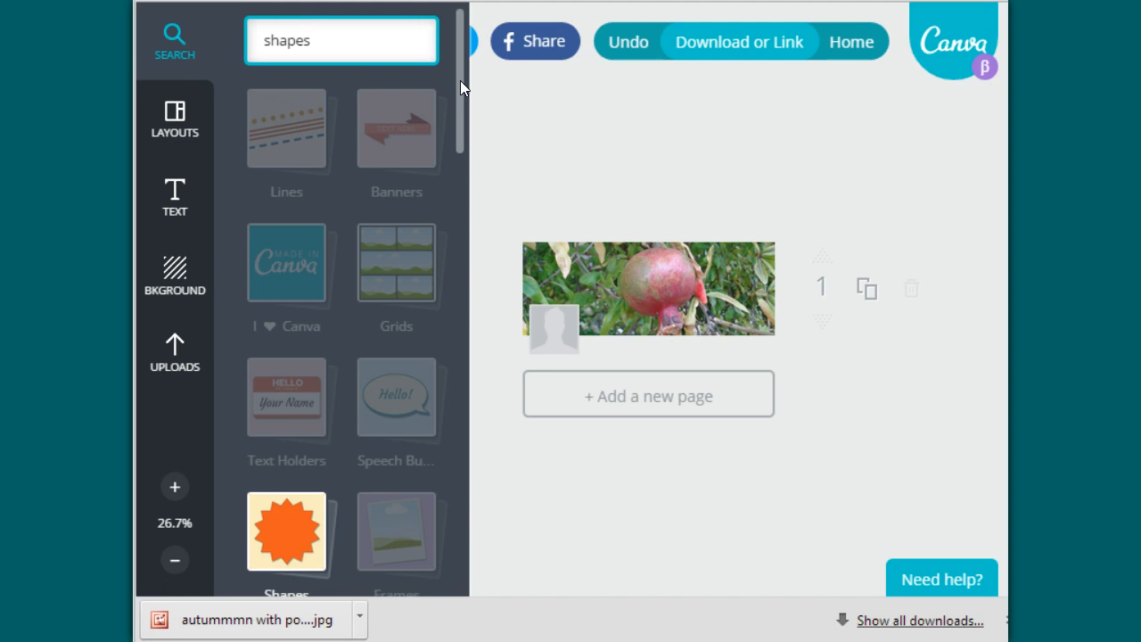
left_click_drag(460, 84, 483, 68)
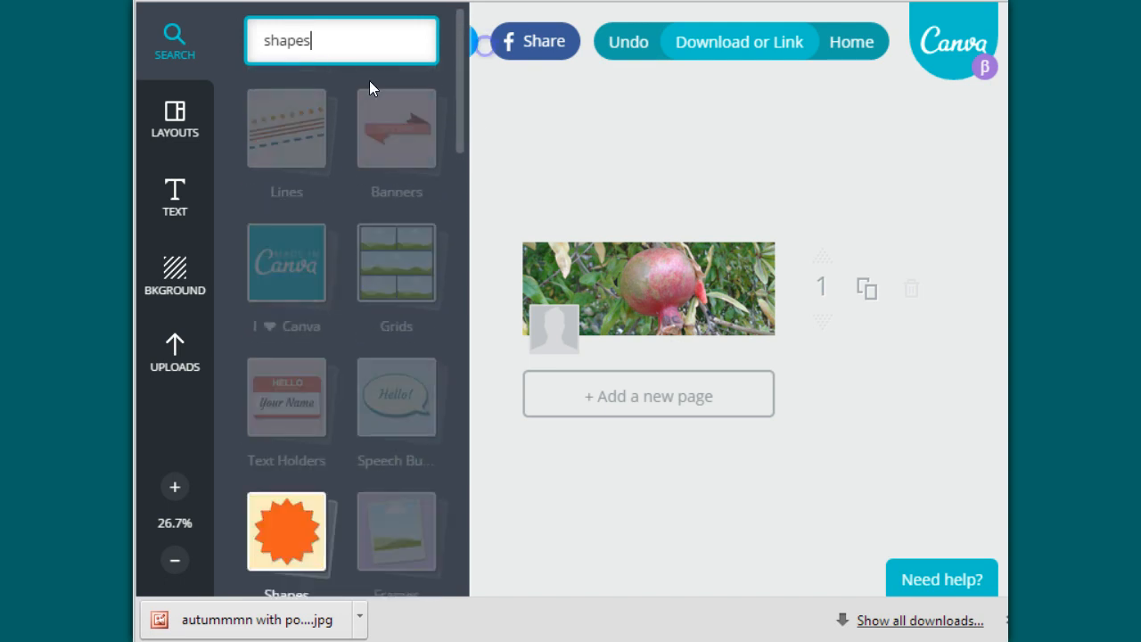
left_click(352, 41)
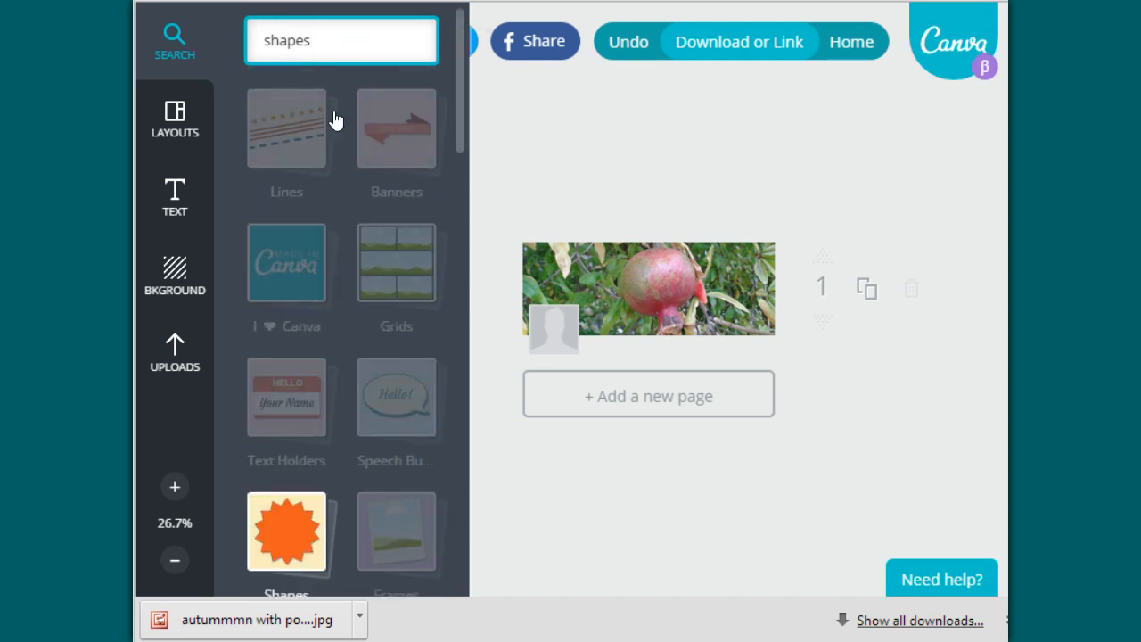
key("Return")
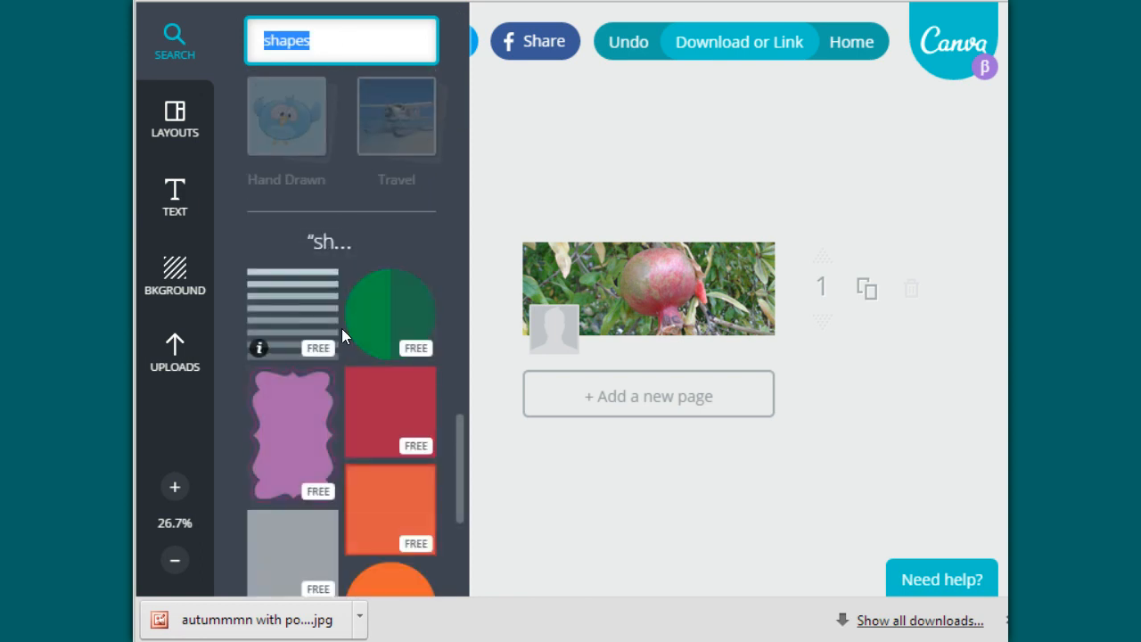
left_click(393, 397)
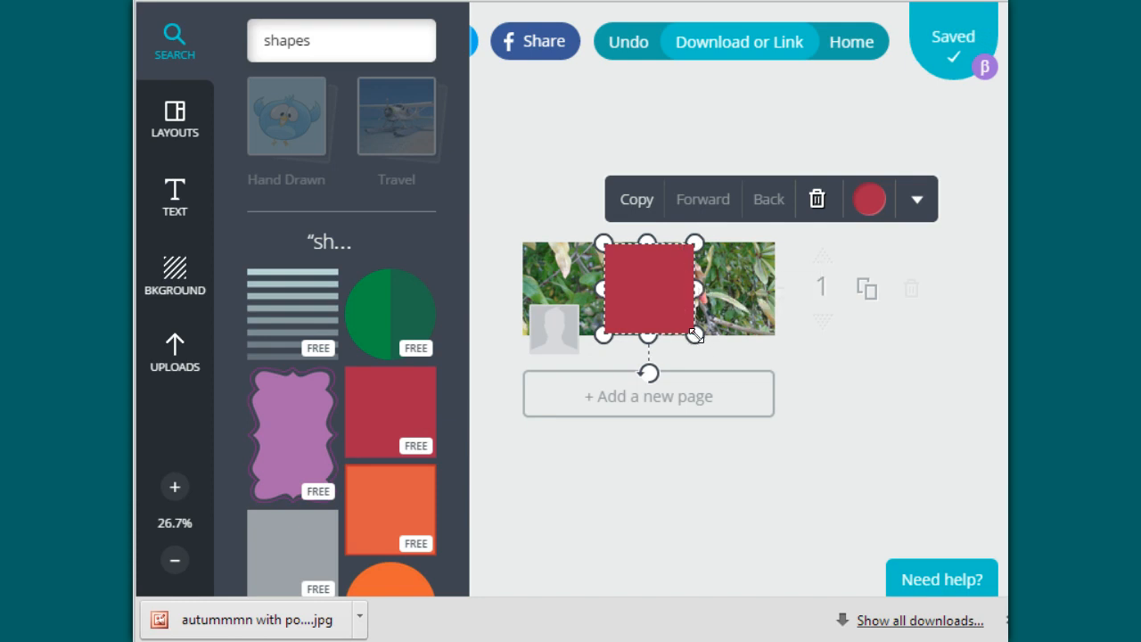
Step: Reshape the red square into a thin horizontal strip along the cover's upper edge, reaching nearly to its right side
left_click_drag(694, 335, 772, 268)
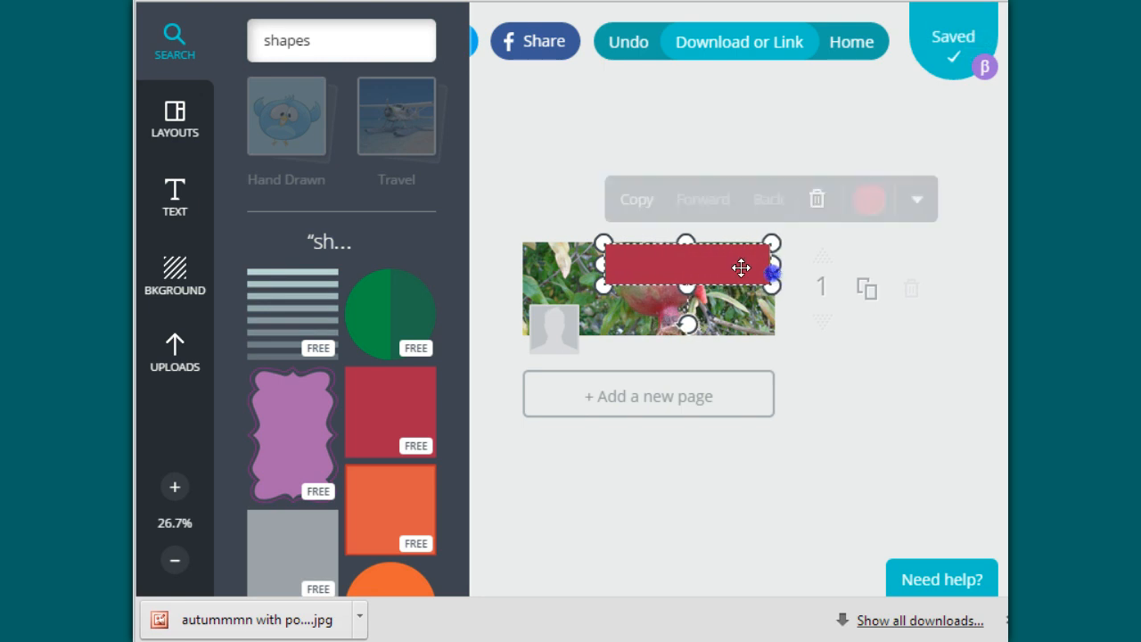
left_click_drag(601, 286, 601, 260)
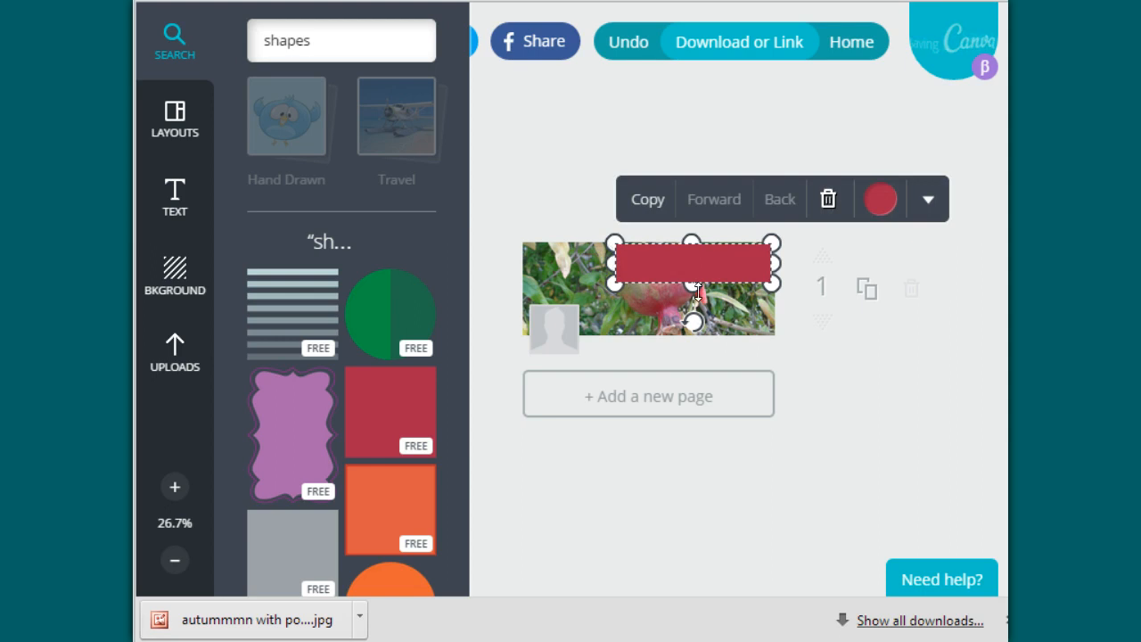
left_click_drag(695, 286, 695, 281)
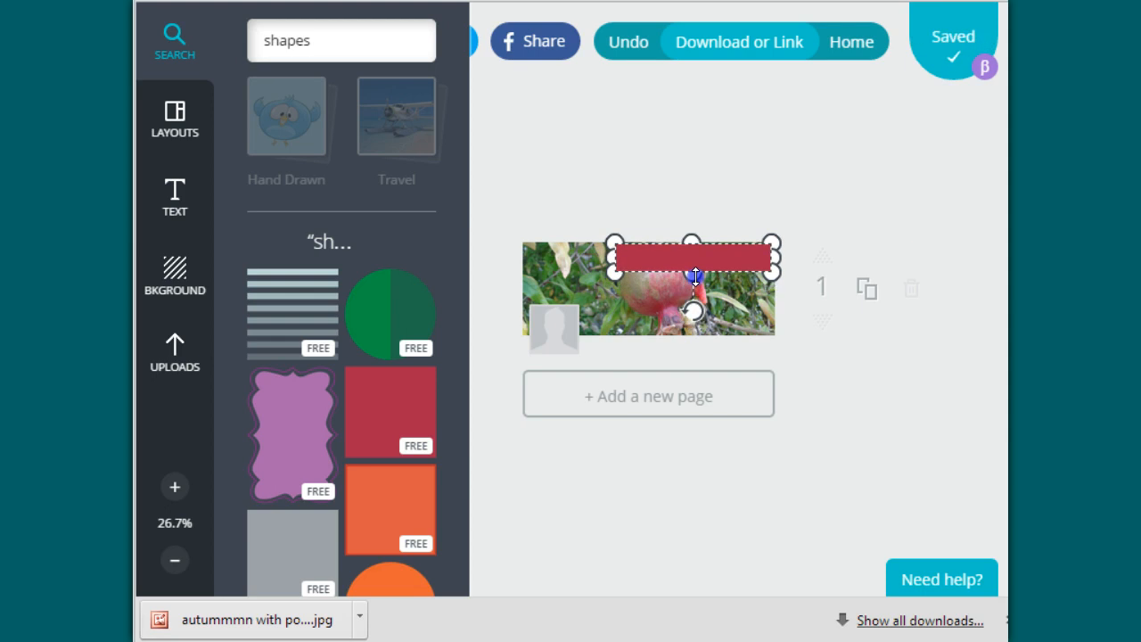
left_click_drag(696, 275, 695, 271)
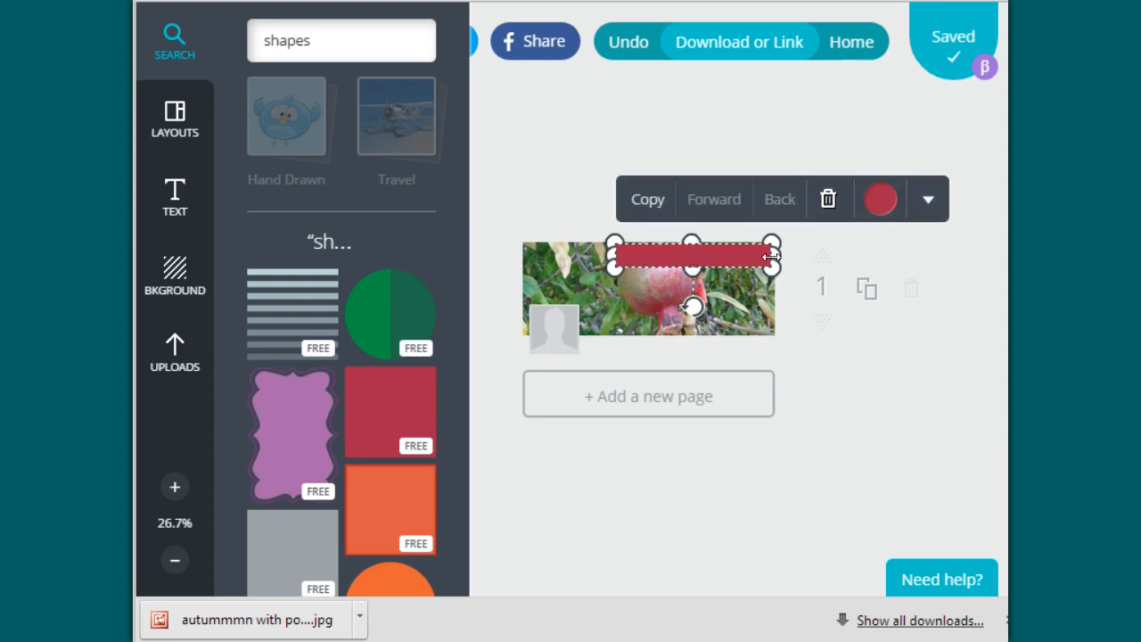
left_click(806, 372)
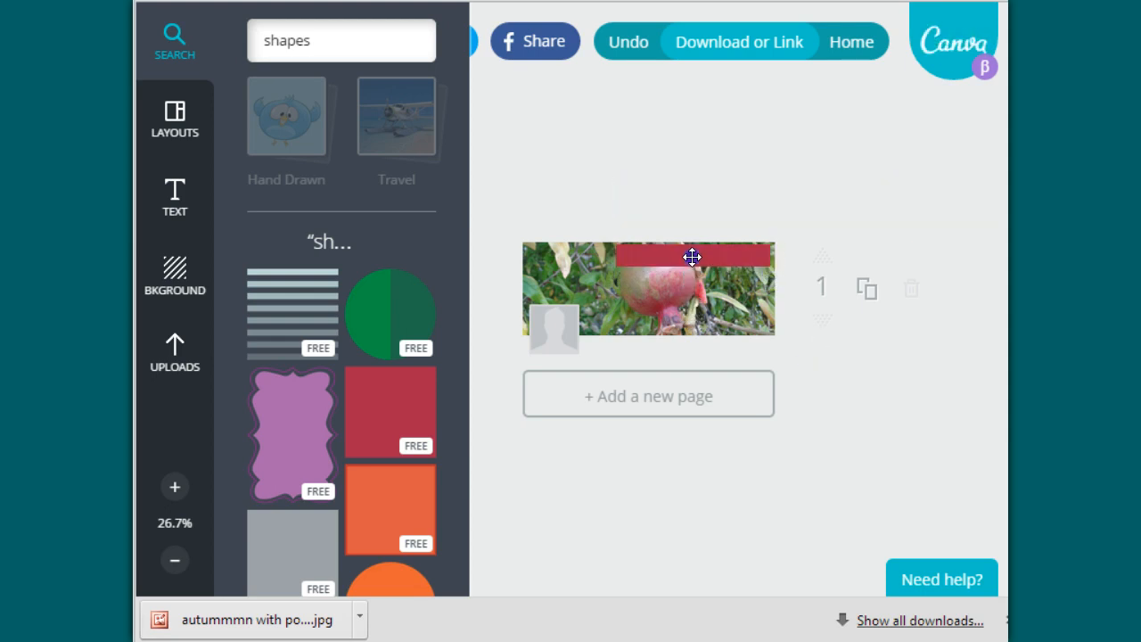
Step: Move the red strip down across the pomegranate and extend its left end to the profile picture's right edge
left_click_drag(693, 257, 698, 277)
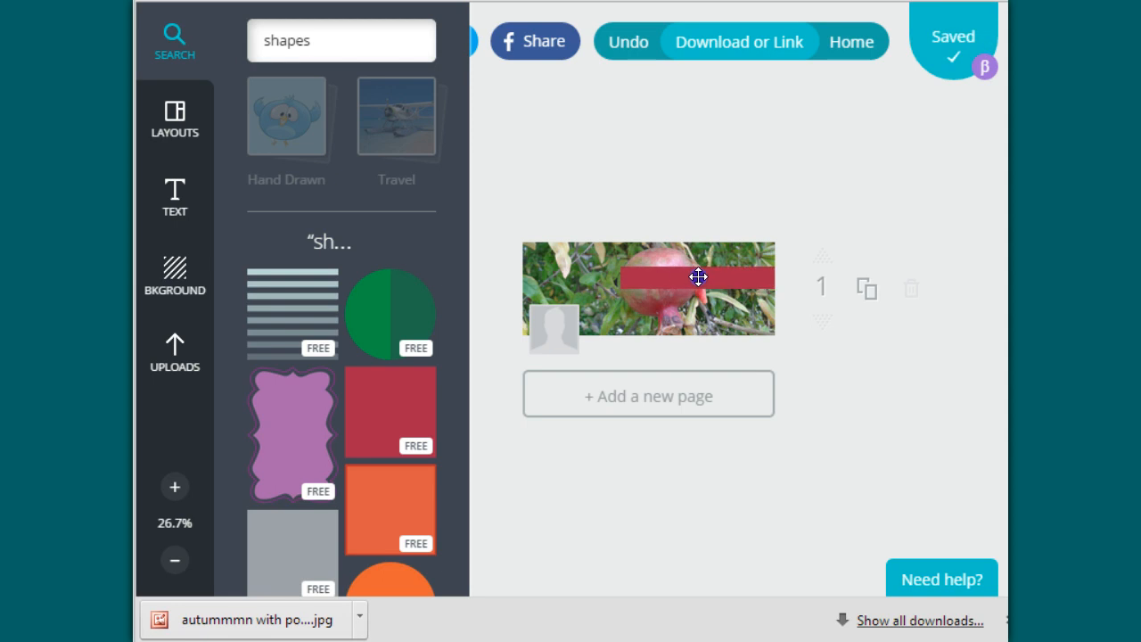
left_click(631, 273)
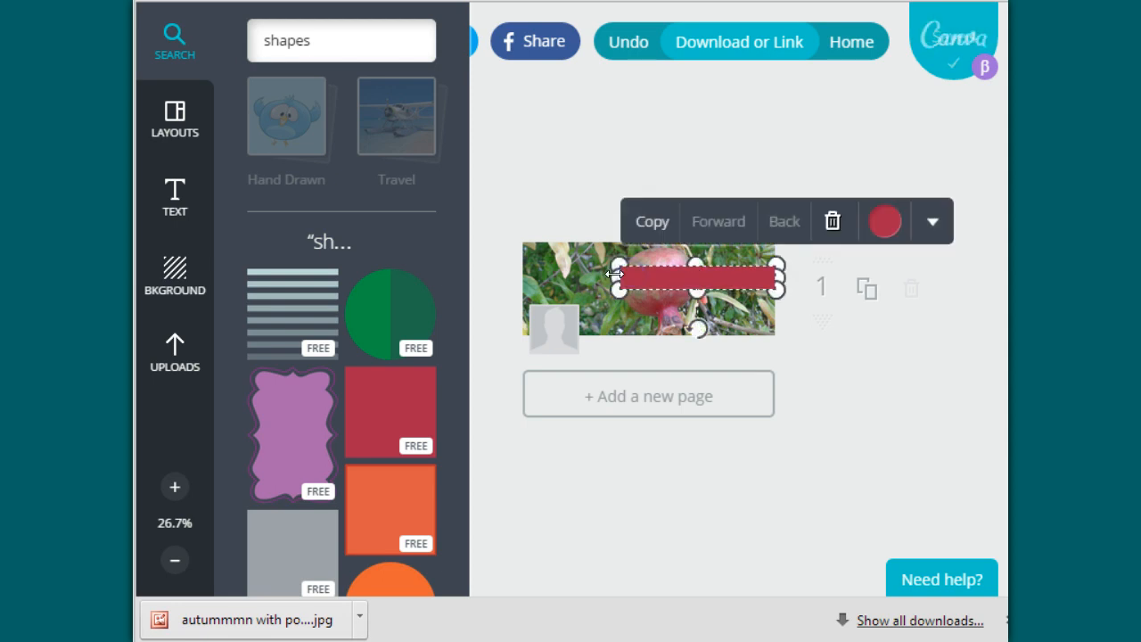
left_click_drag(621, 278, 572, 268)
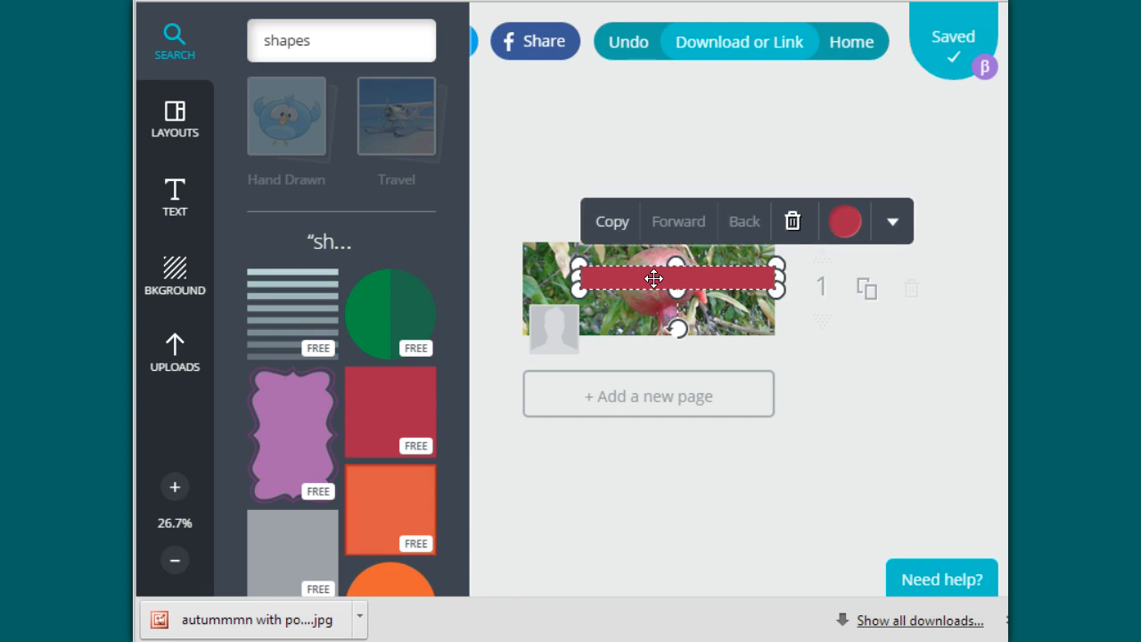
Step: Change the strip's colour to white
left_click(840, 223)
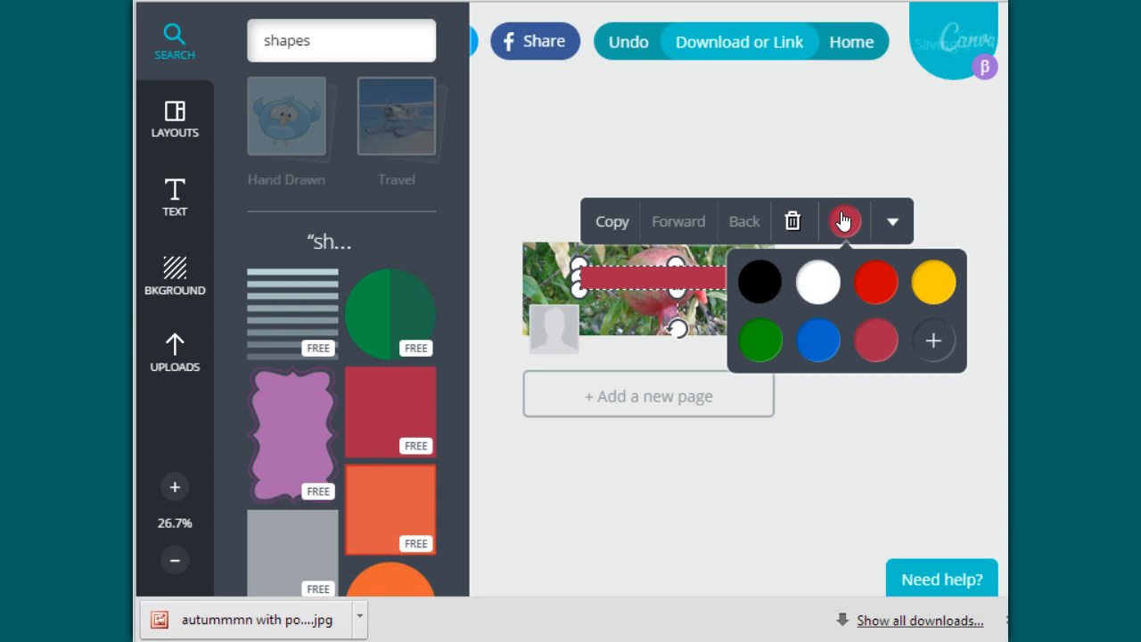
left_click(819, 290)
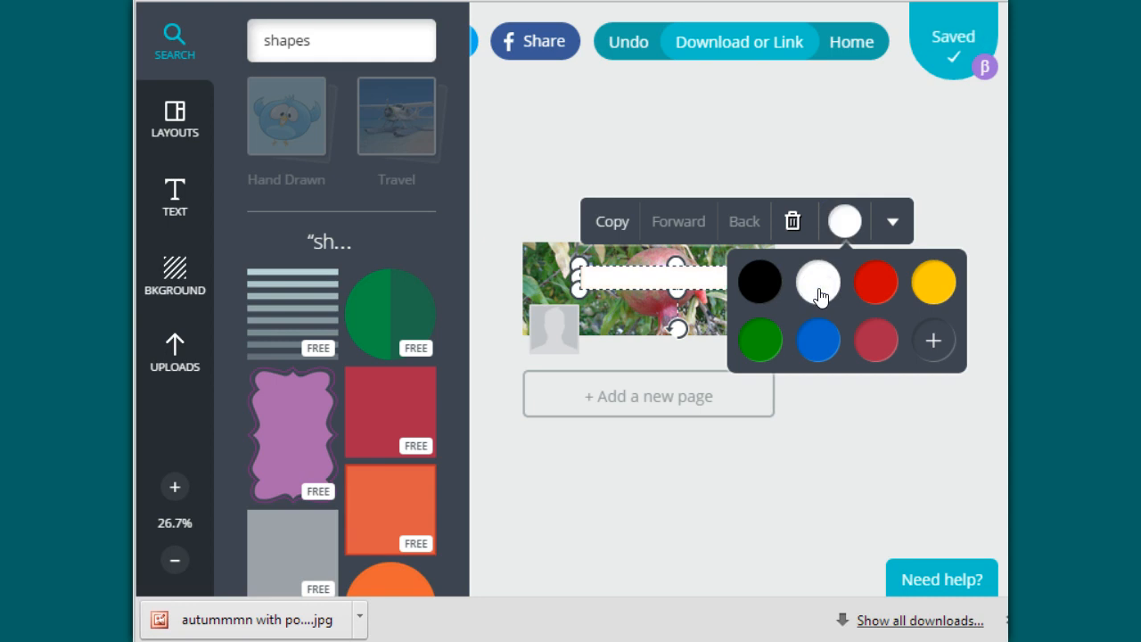
left_click(933, 342)
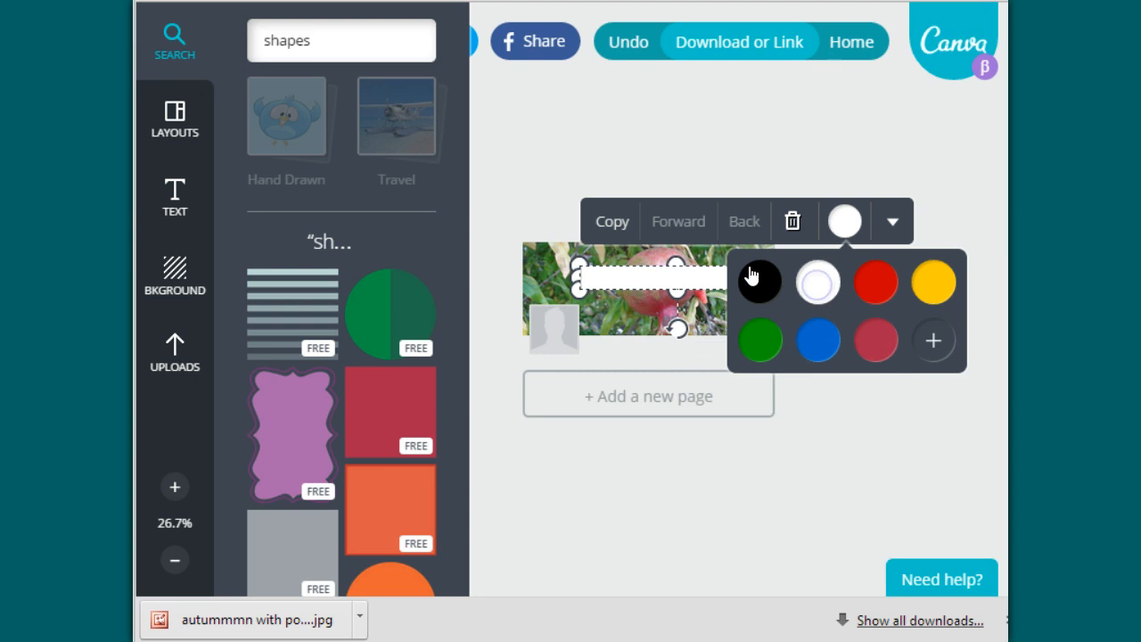
left_click(646, 87)
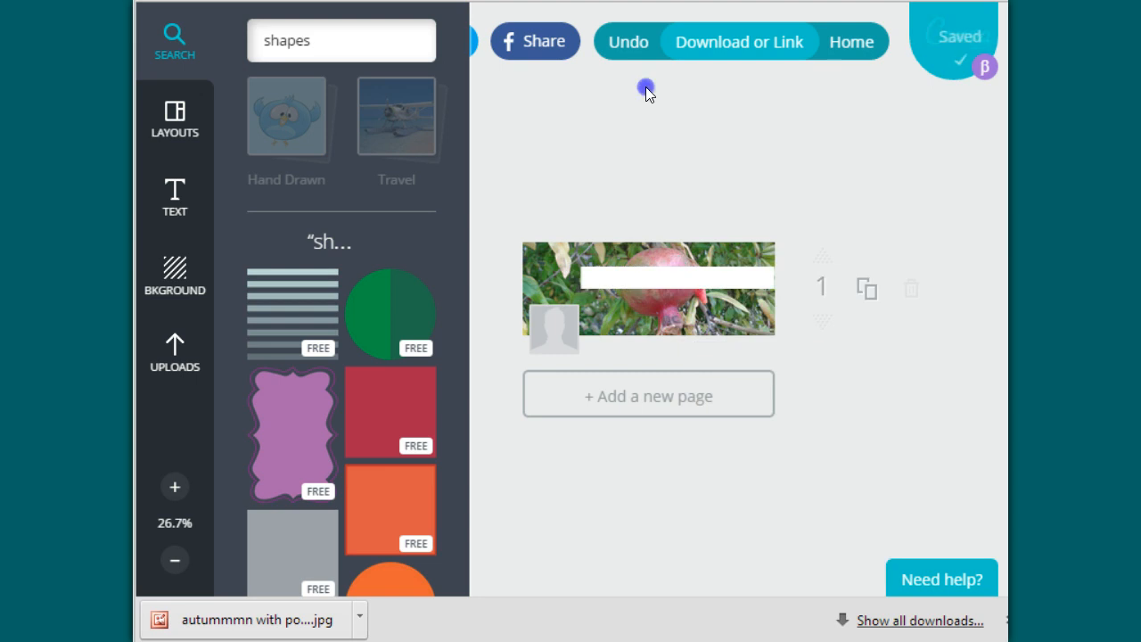
Step: Increase the white strip's transparency until the pomegranate photo shows clearly through it
left_click(692, 279)
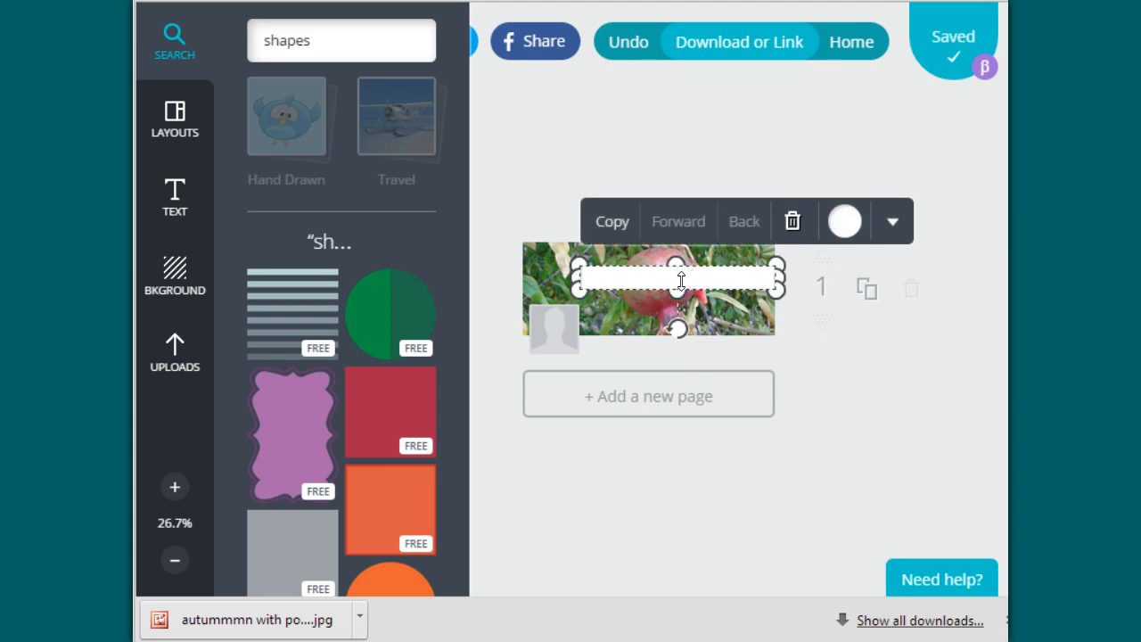
left_click(891, 225)
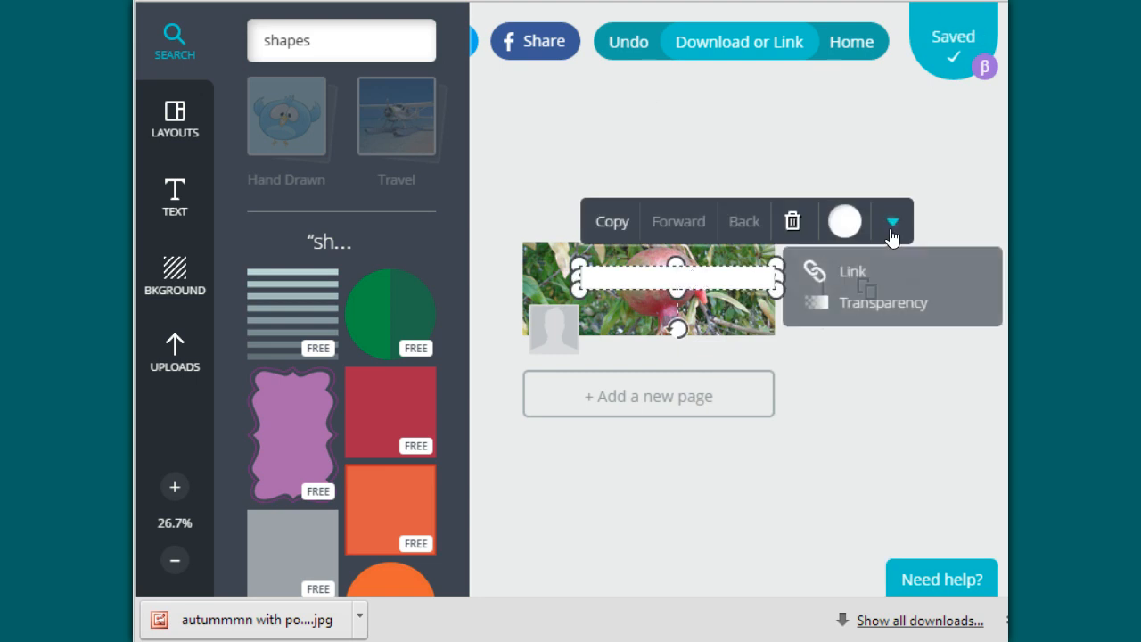
left_click(890, 303)
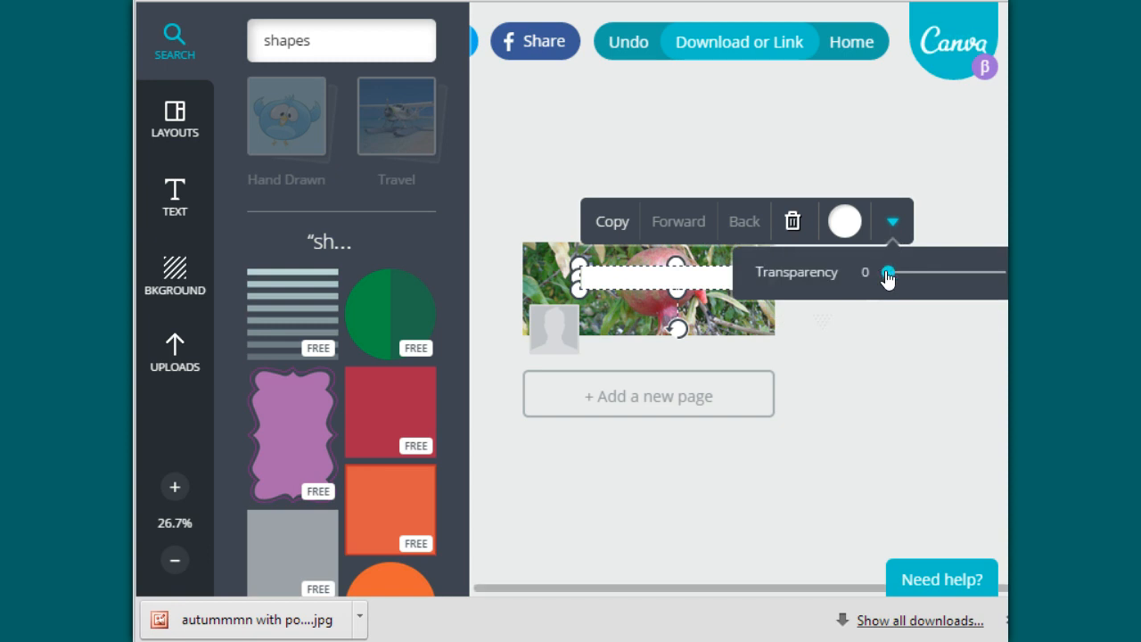
left_click_drag(888, 278, 958, 283)
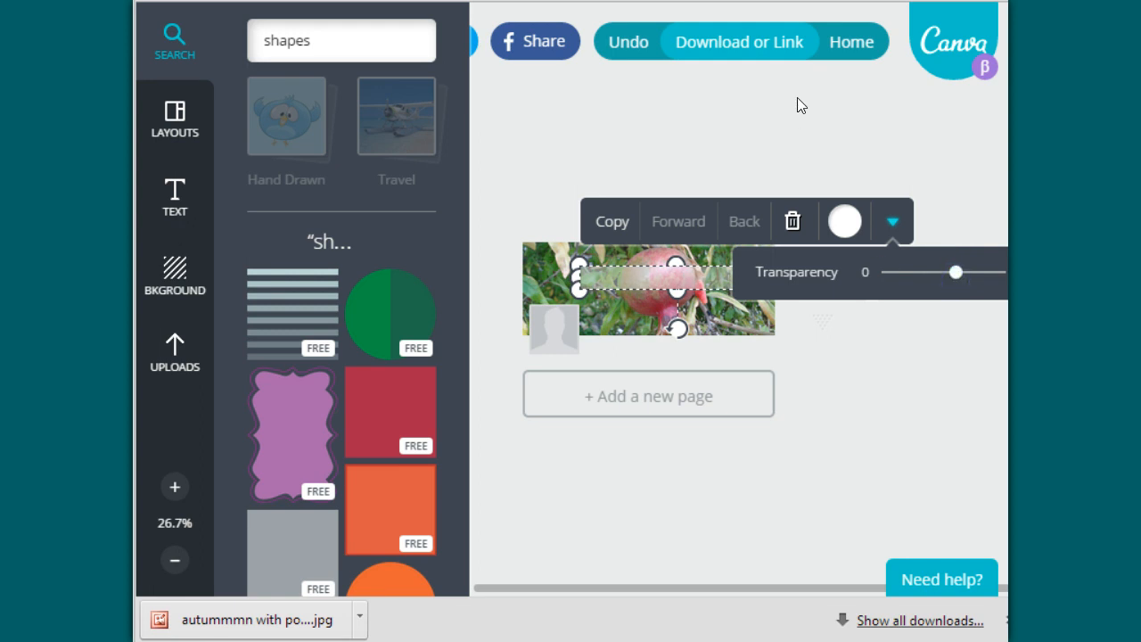
left_click(800, 105)
Step: Add a heading text to the cover reading "Autummmmn!"
left_click(172, 208)
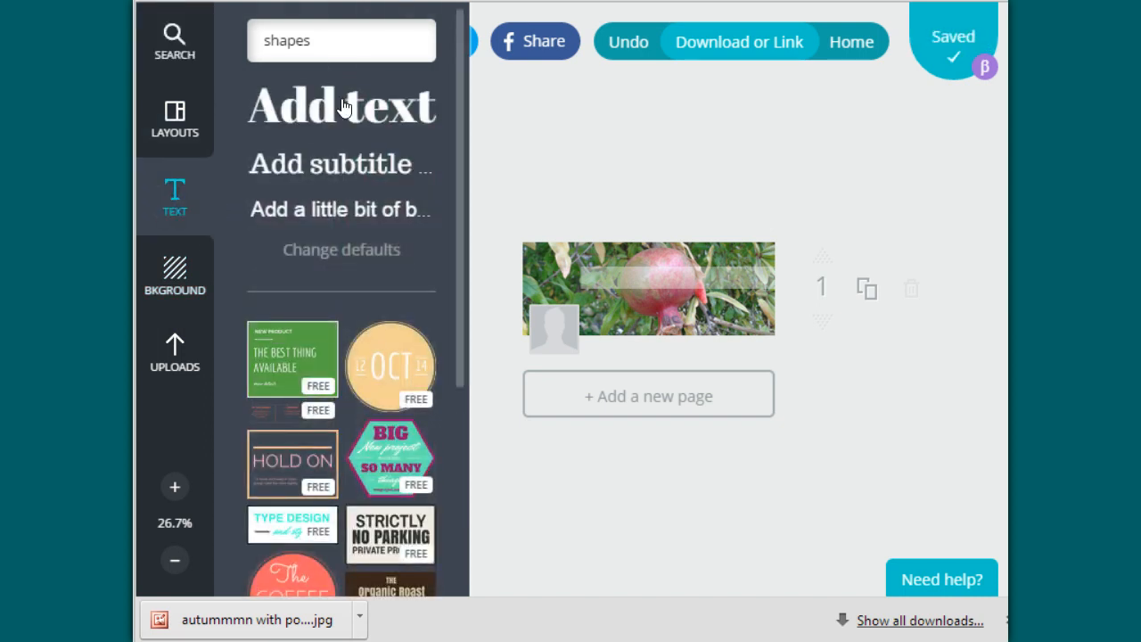
left_click(366, 104)
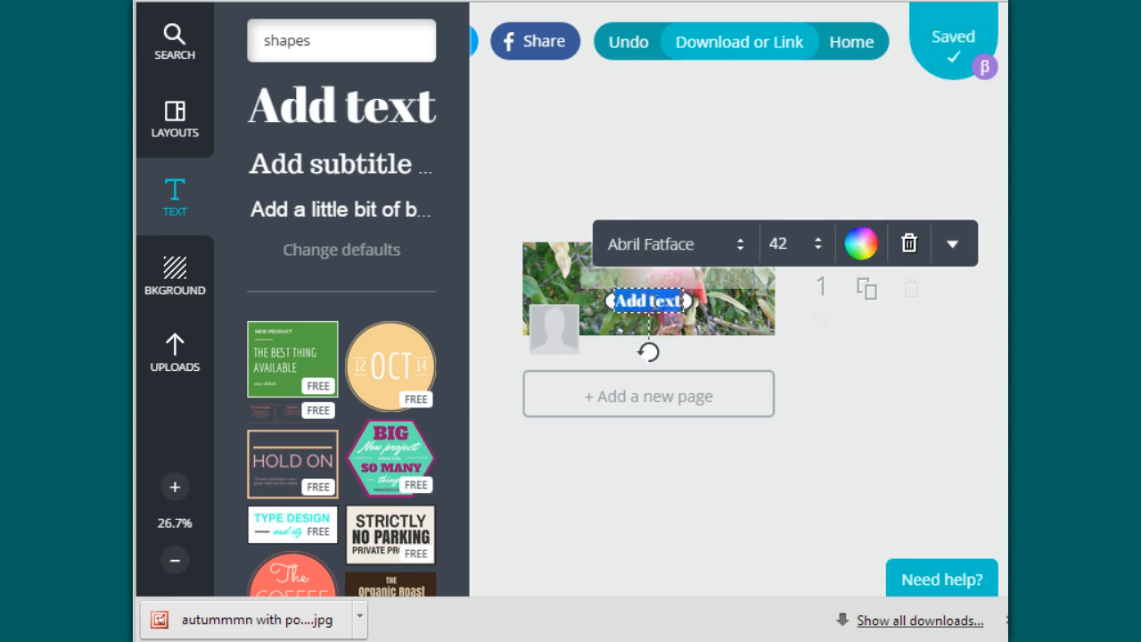
key("BackSpace")
type("Autumn")
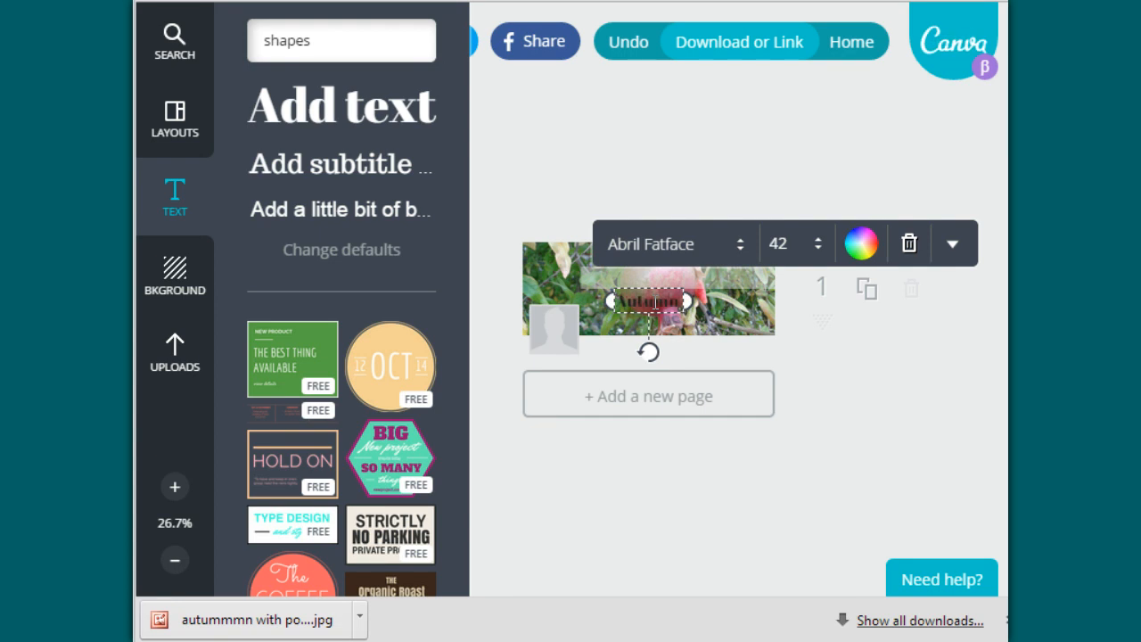
type("nnnn")
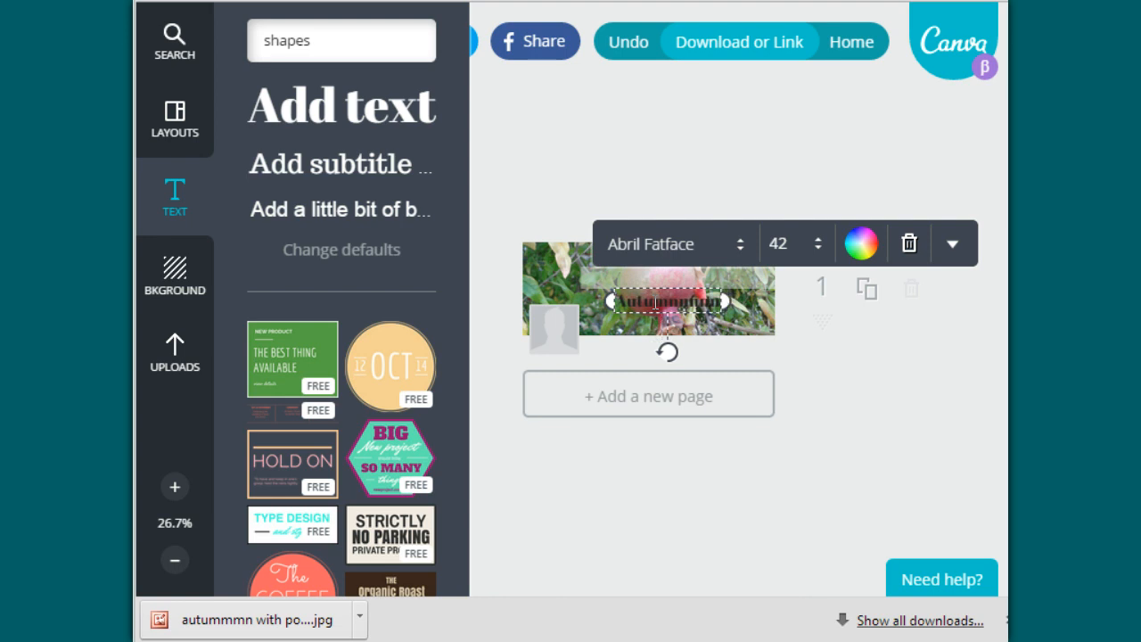
key("BackSpace")
key("BackSpace")
key("BackSpace")
key("BackSpace")
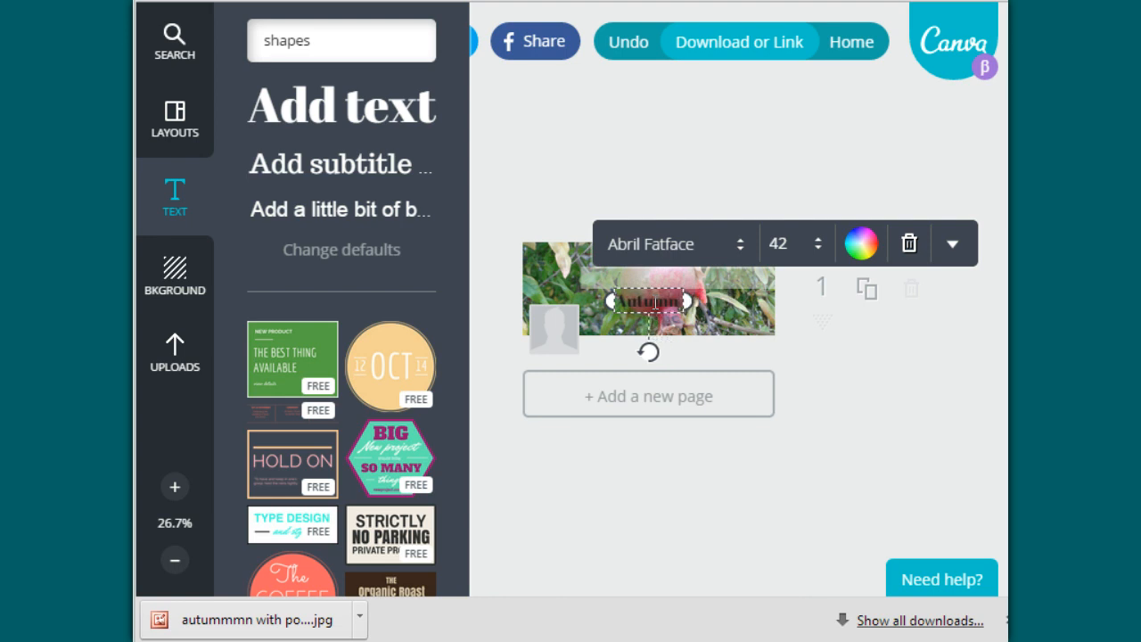
type("mm")
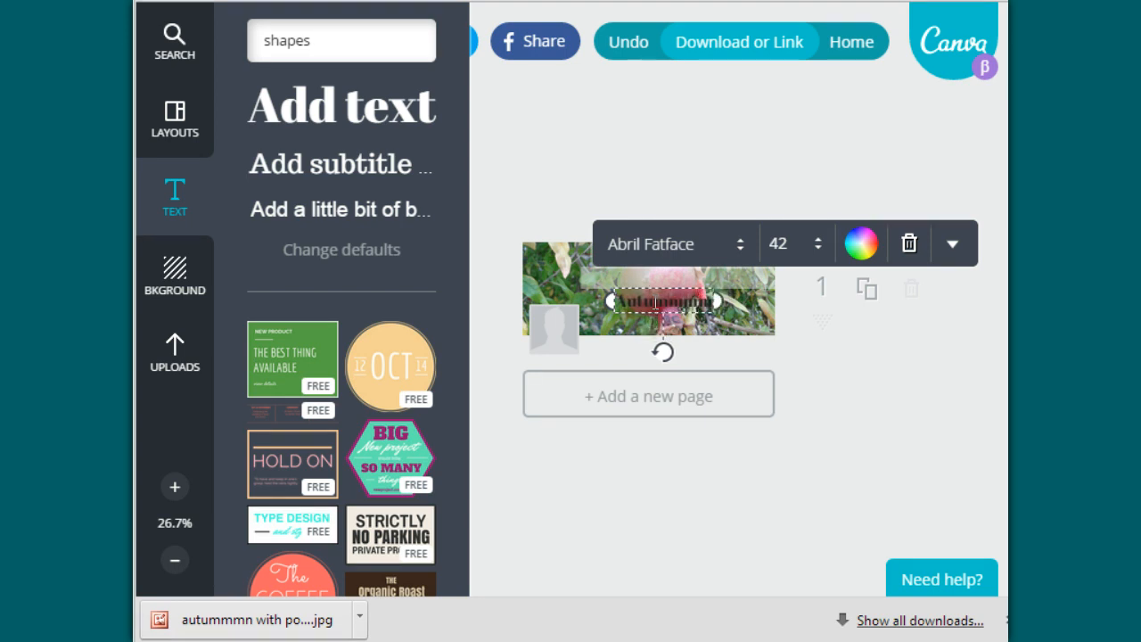
type("n")
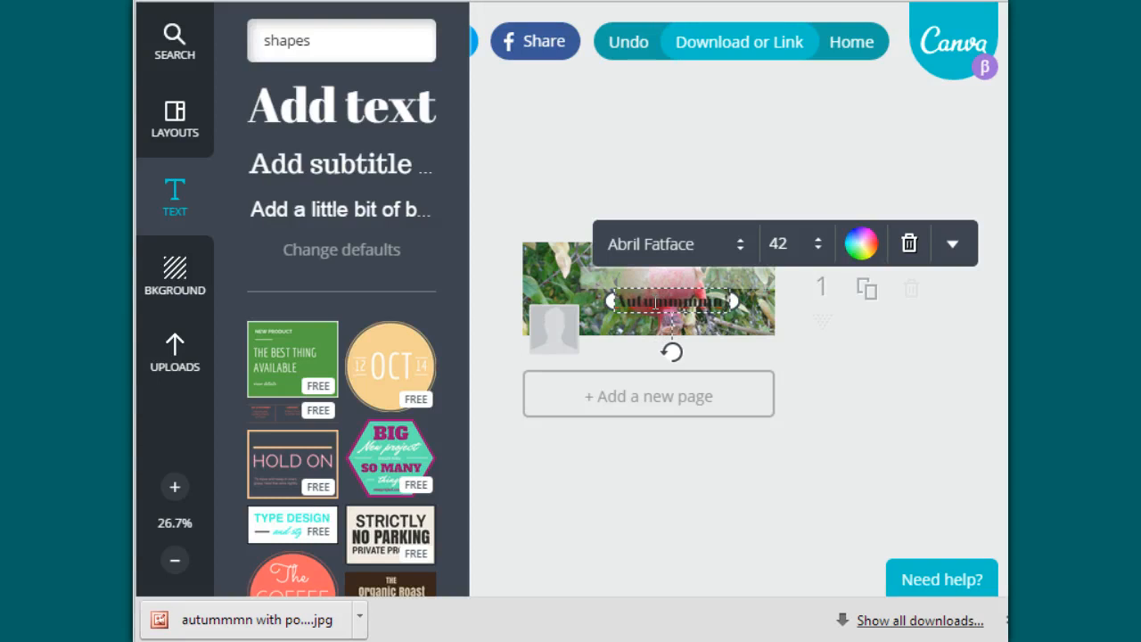
Step: Change the heading's font to Amaranth and give it a custom crimson-pink colour
left_click(738, 255)
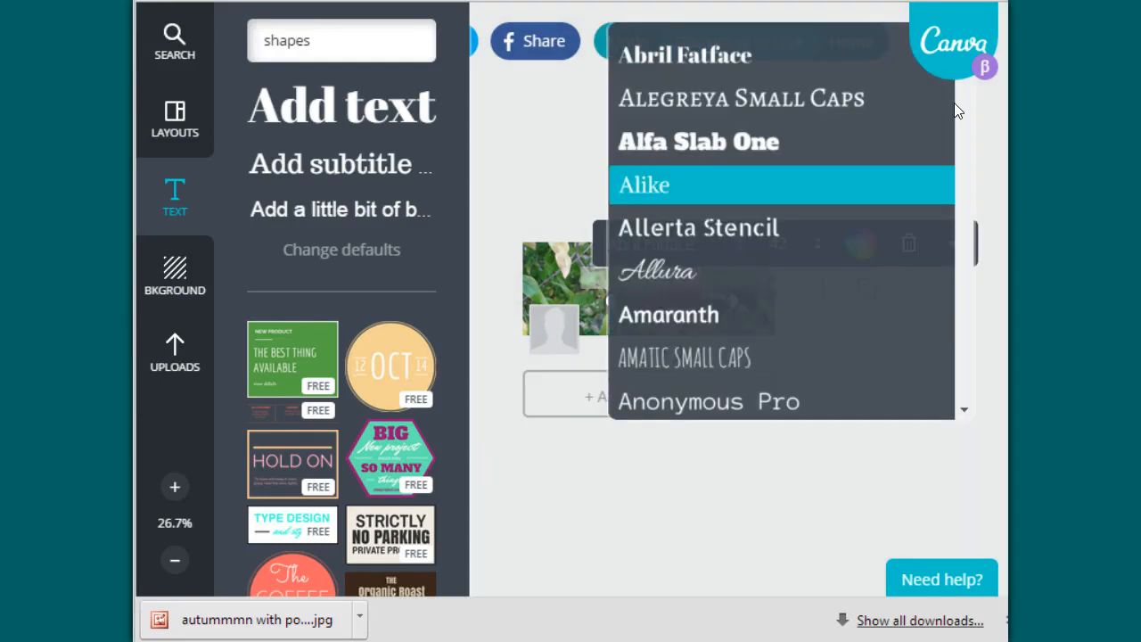
left_click(762, 314)
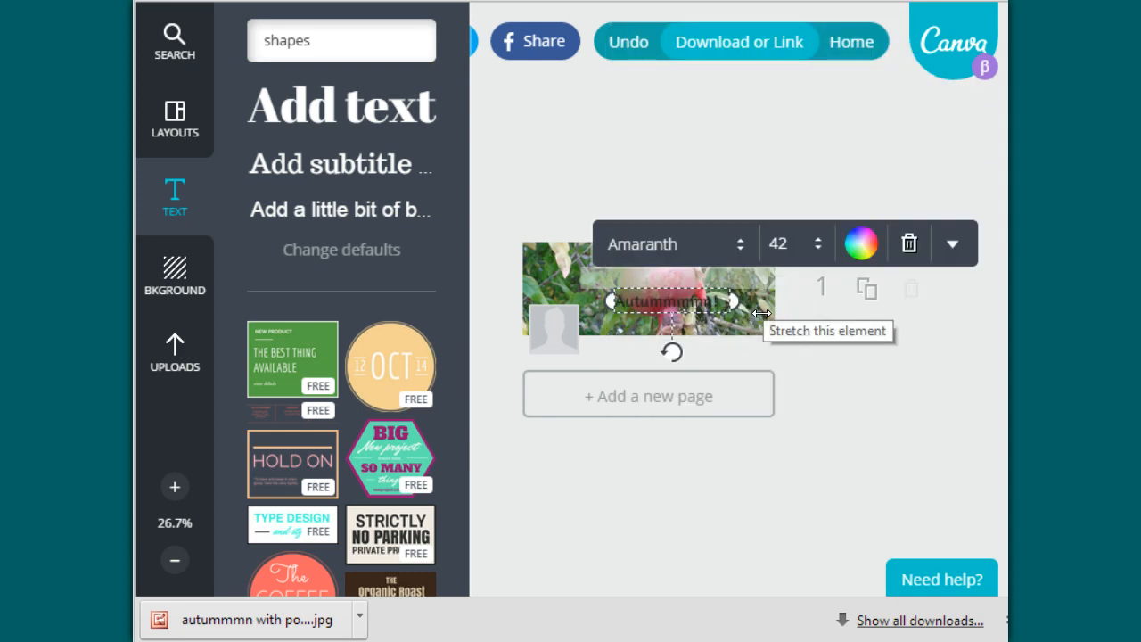
left_click(858, 246)
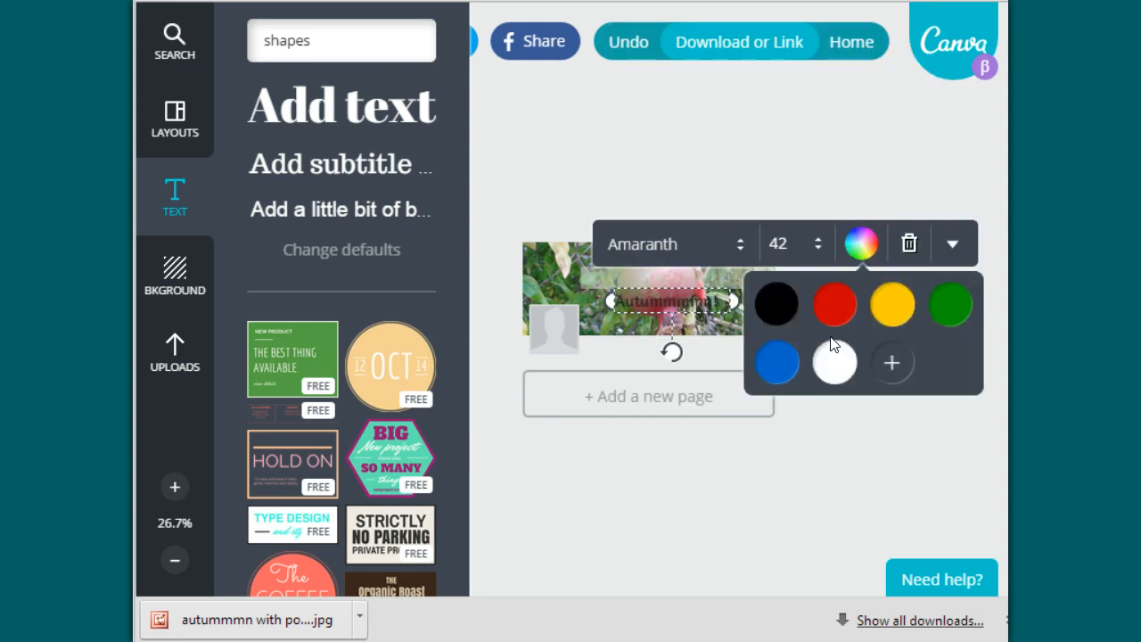
left_click(888, 368)
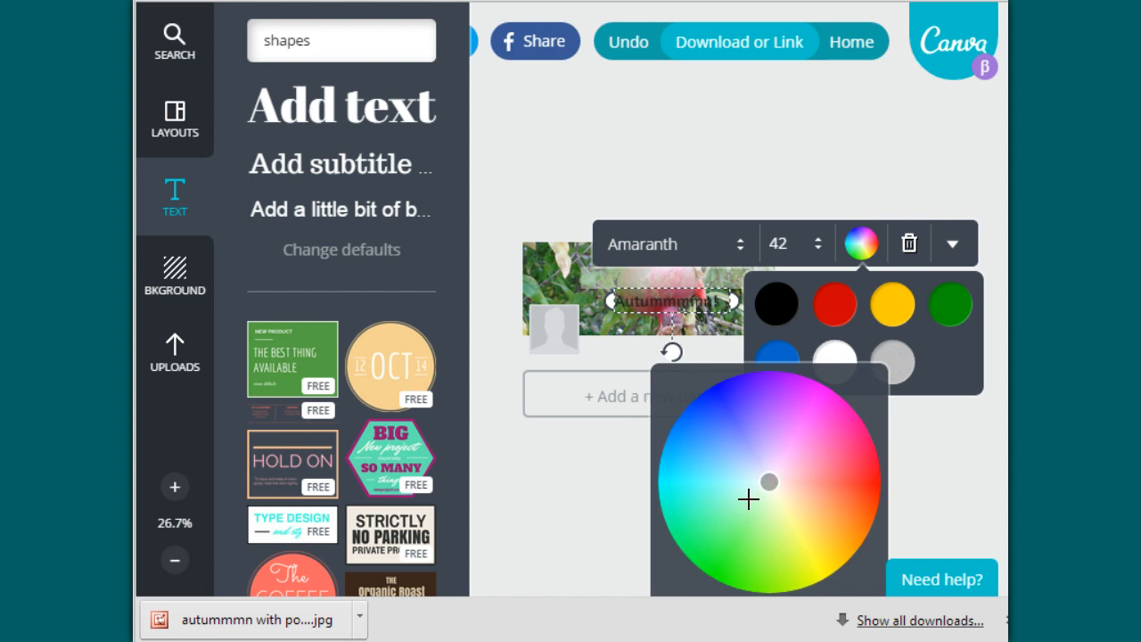
left_click_drag(769, 481, 851, 449)
left_click(853, 444)
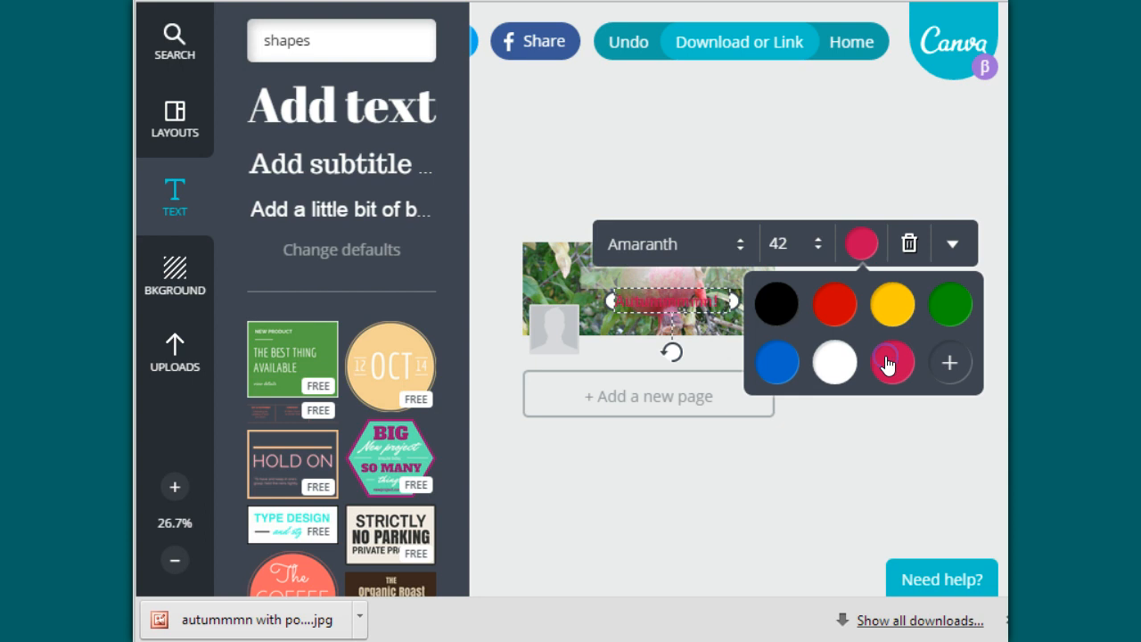
Step: Darken the heading's crimson to a deep burgundy with colour code 610429
left_click(858, 237)
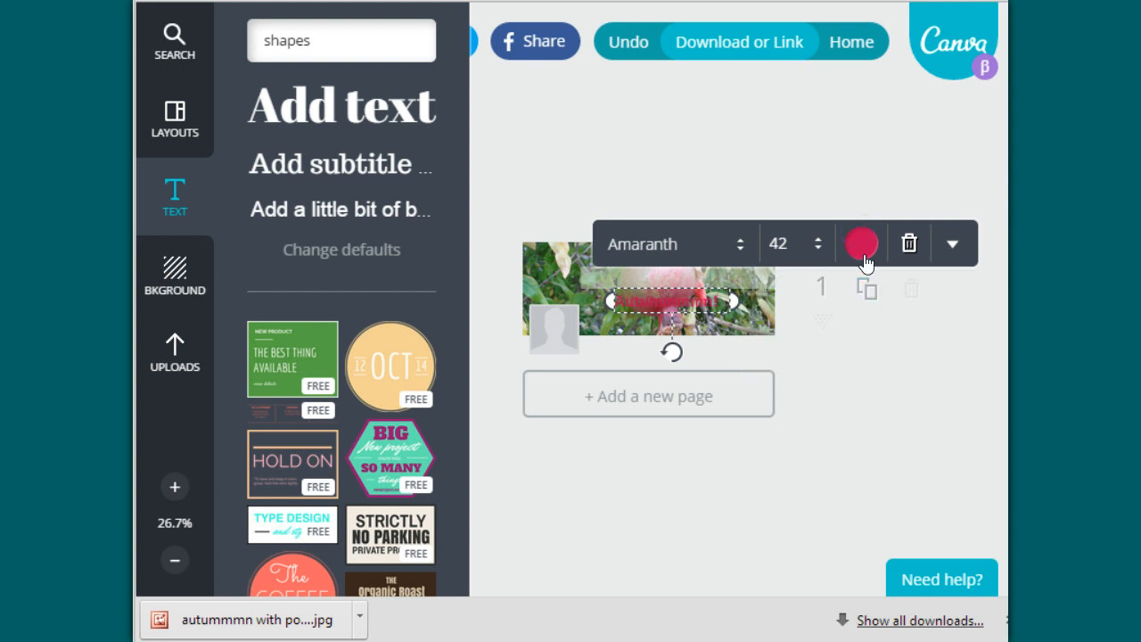
left_click(857, 238)
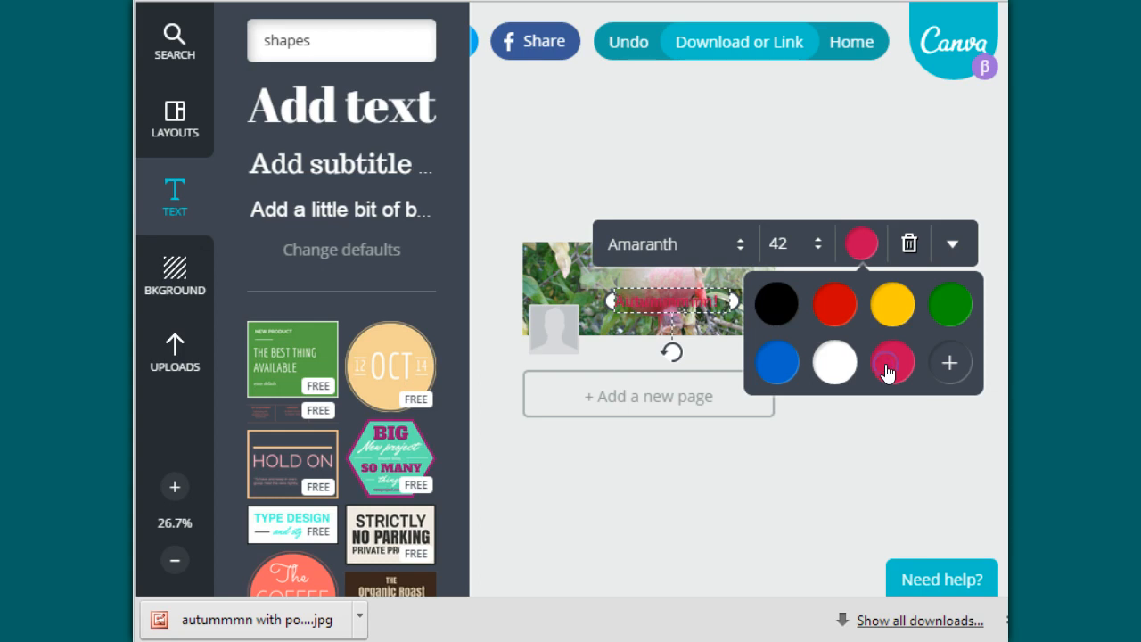
left_click(947, 365)
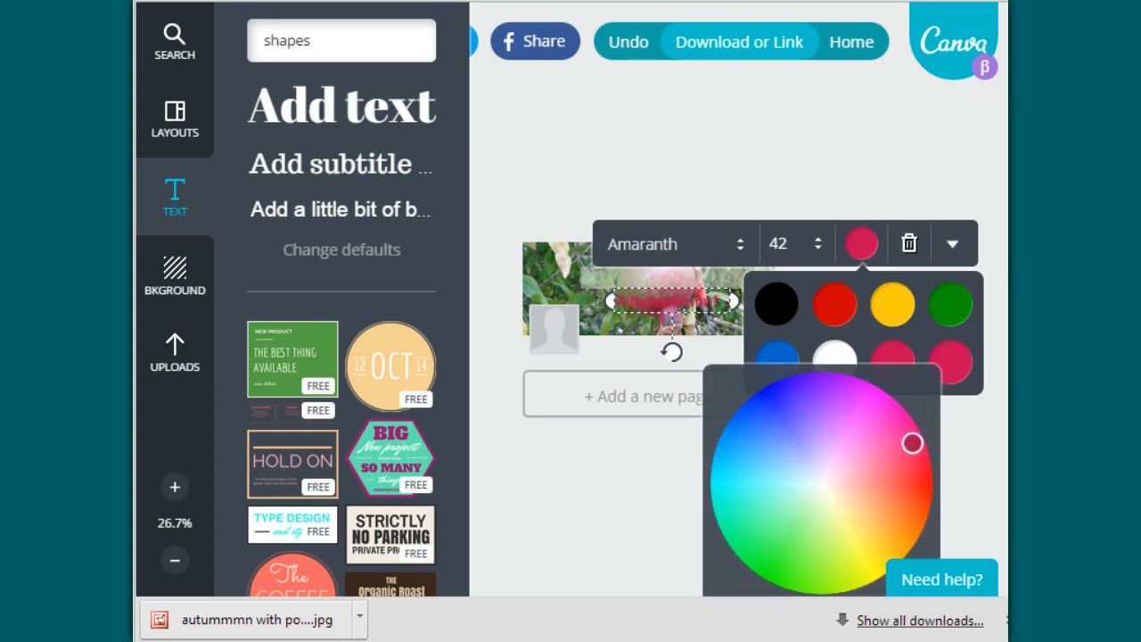
scroll(753, 372, "down", 1)
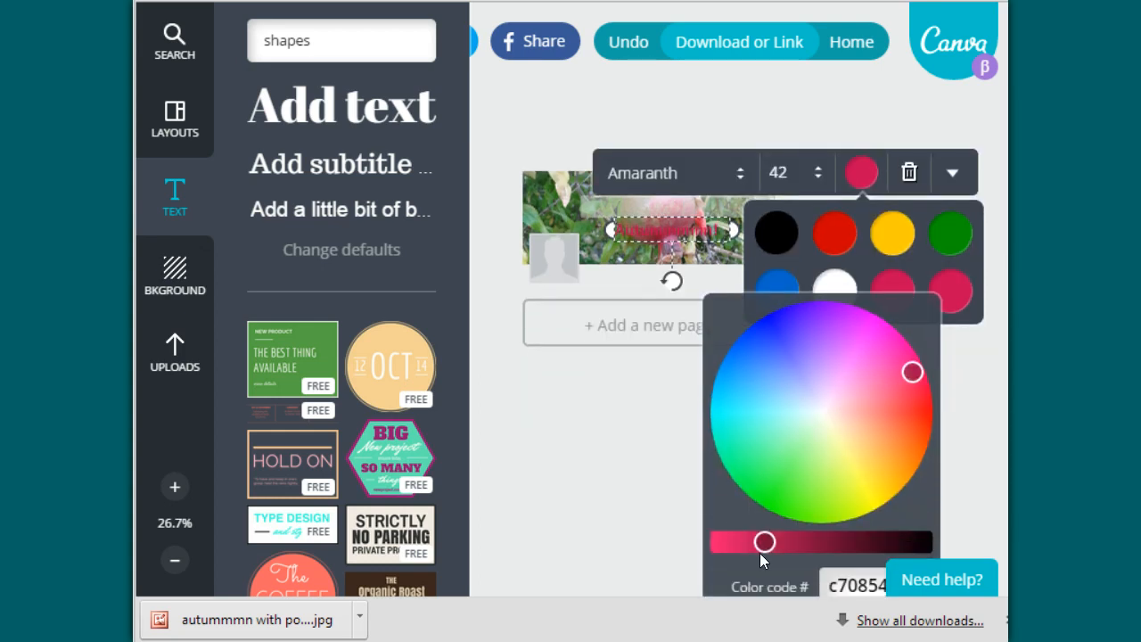
left_click_drag(763, 542, 843, 544)
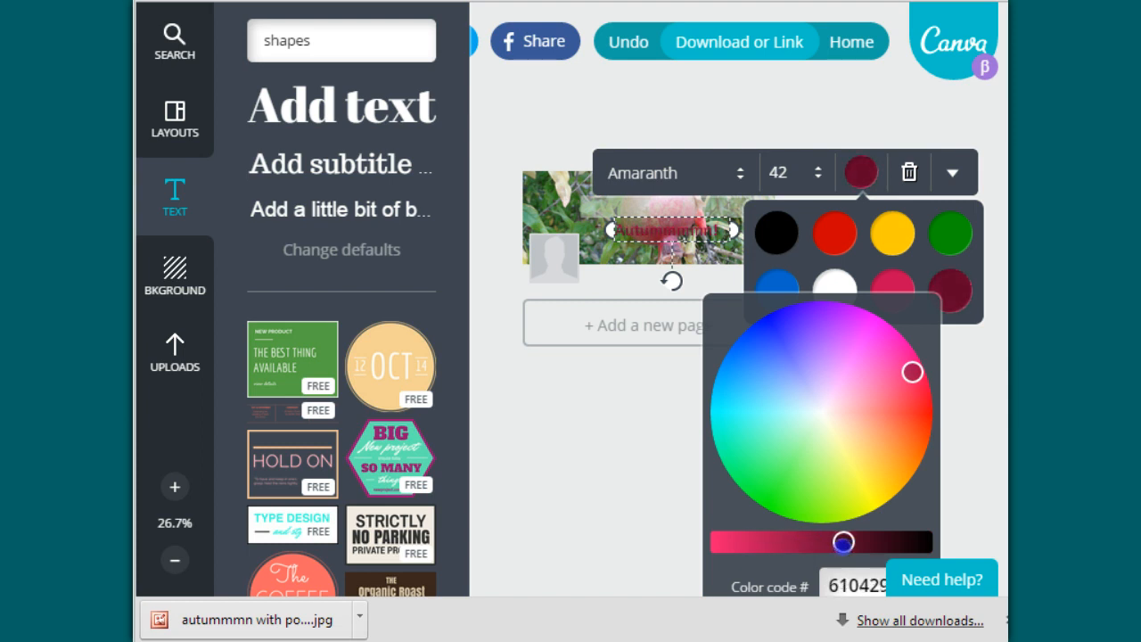
left_click(653, 483)
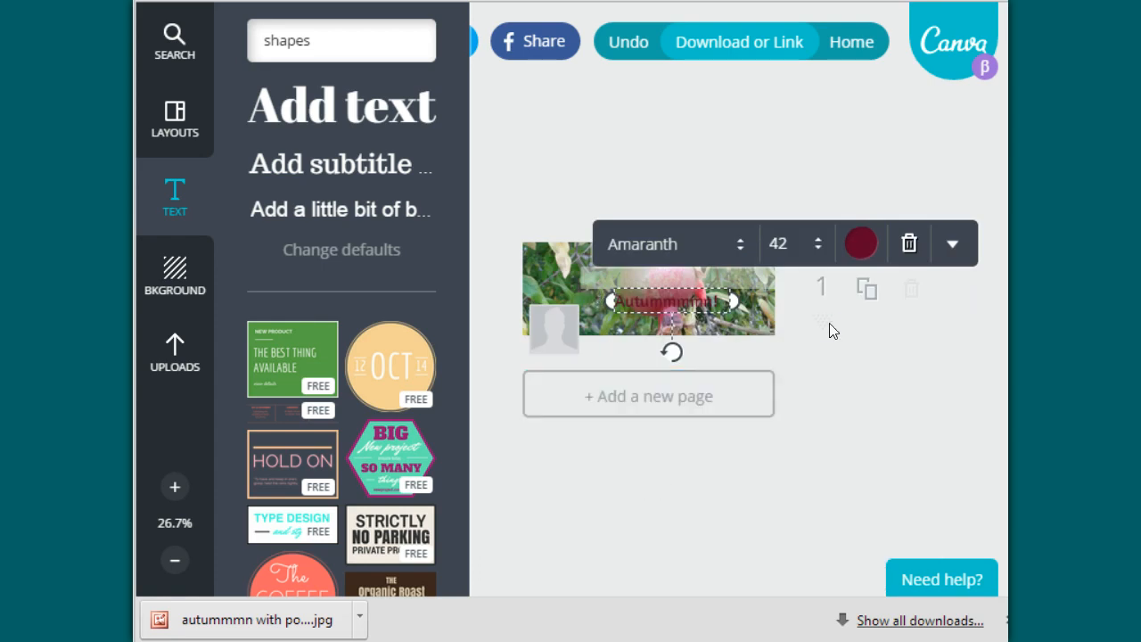
Step: Move the heading onto the translucent strip across the pomegranate and widen its letter spacing
left_click(562, 180)
left_click_drag(661, 301, 672, 279)
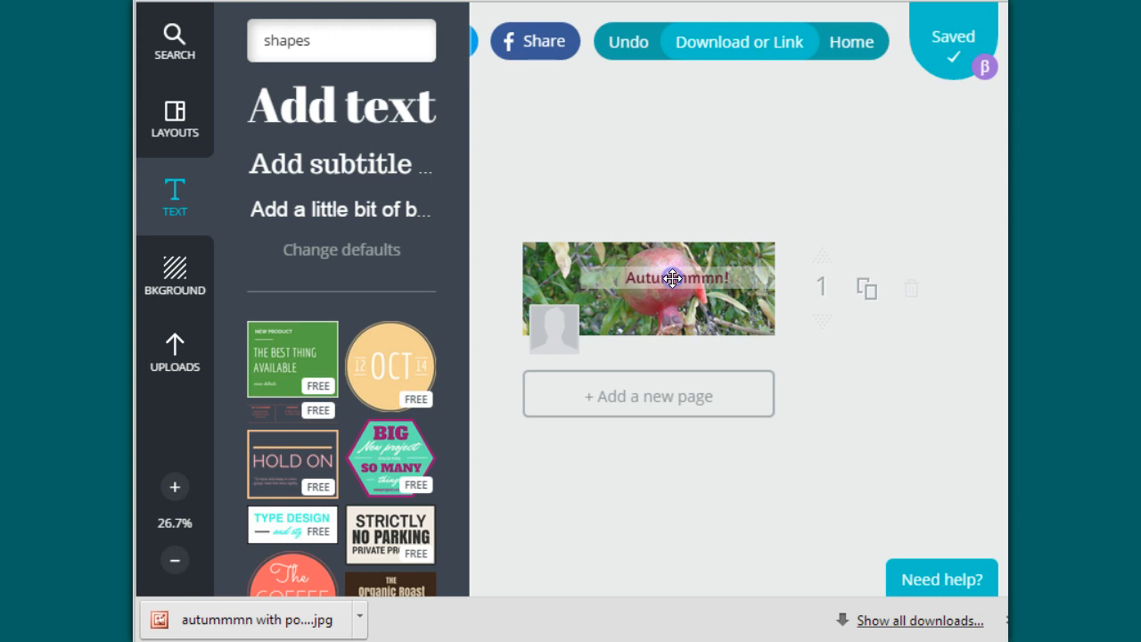
double_click(672, 278)
left_click(950, 223)
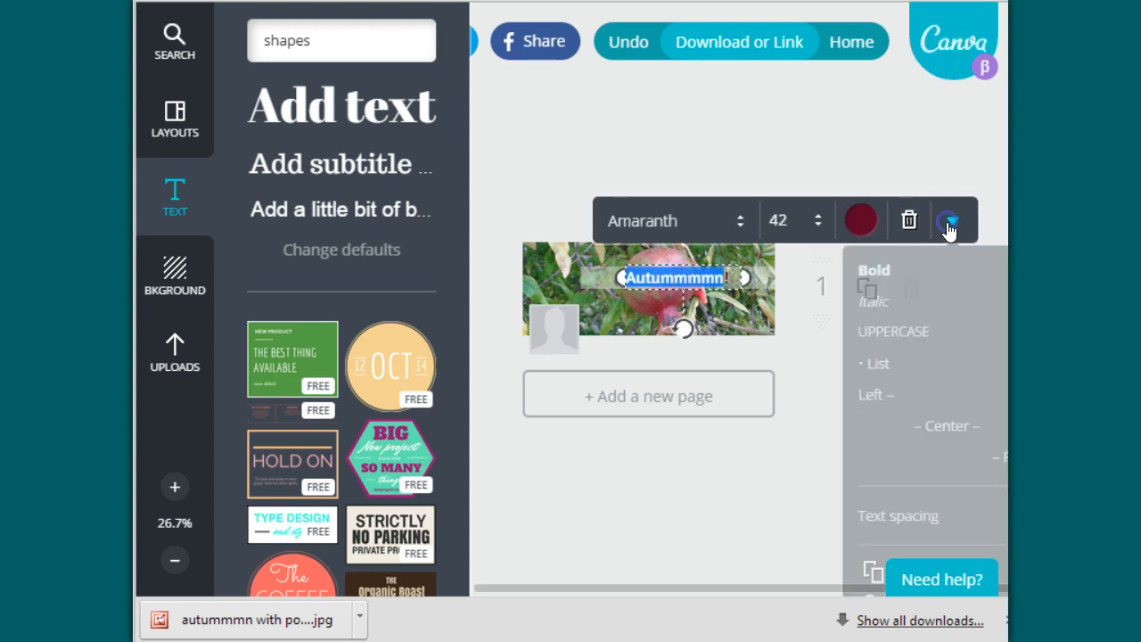
left_click(921, 514)
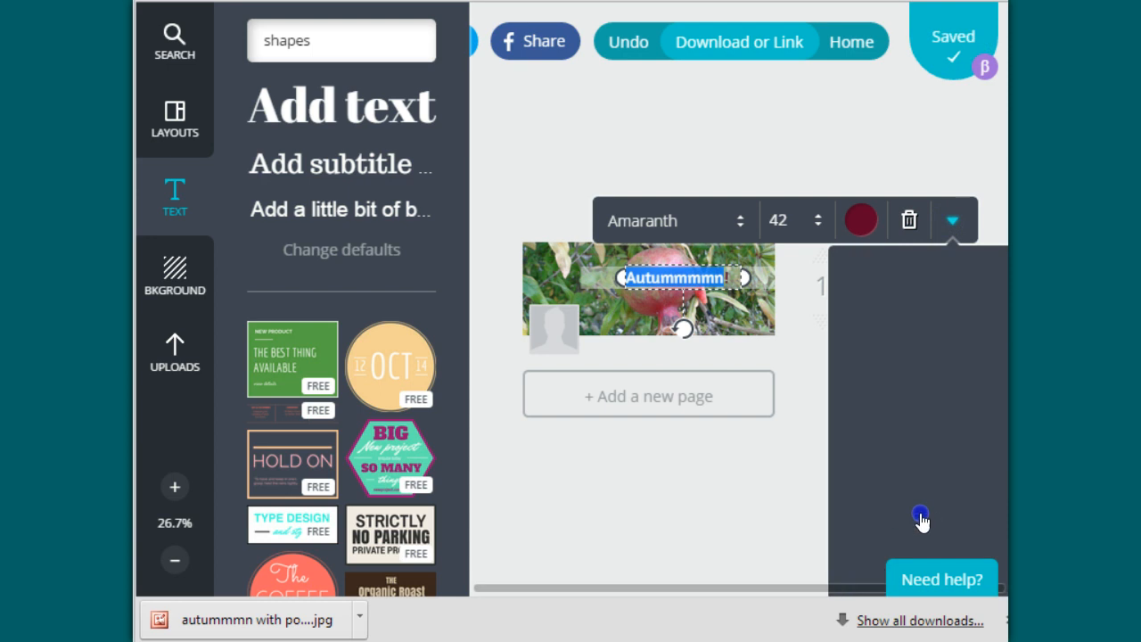
left_click_drag(971, 273, 991, 277)
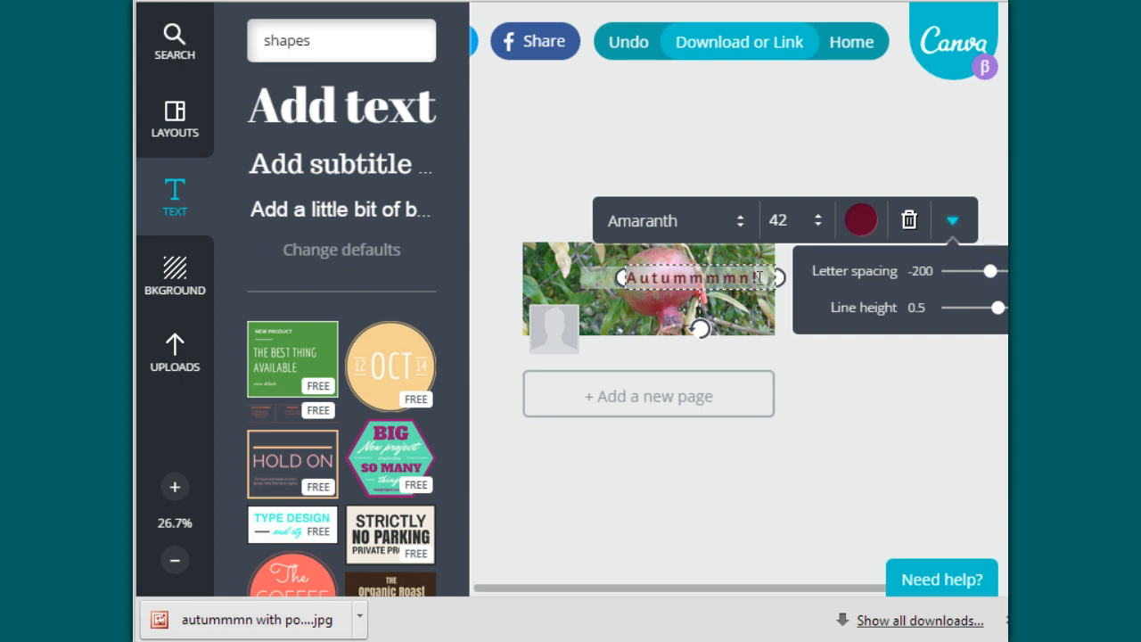
left_click_drag(758, 278, 554, 270)
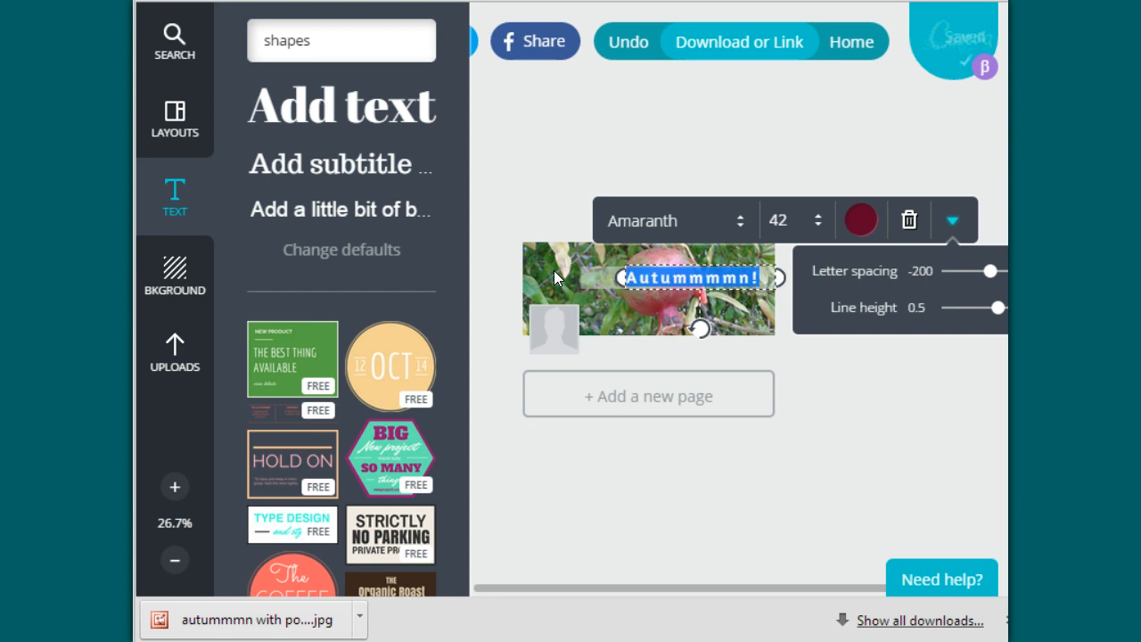
left_click(554, 270)
Step: Shorten the translucent strip from its left end so that it starts just before the heading
left_click(600, 278)
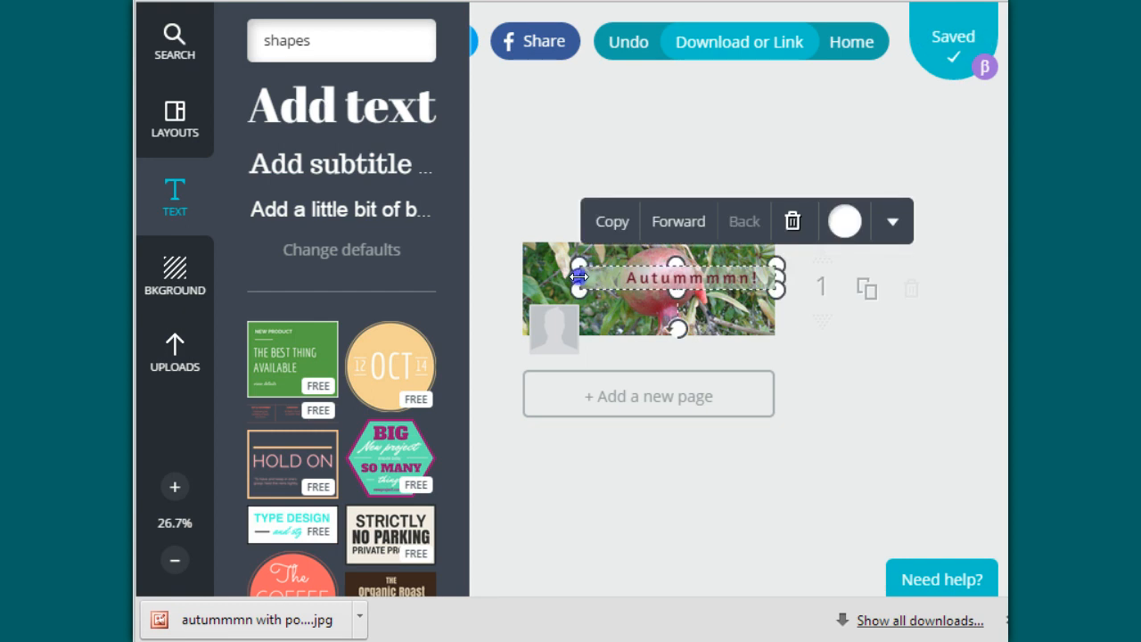
left_click_drag(578, 277, 598, 277)
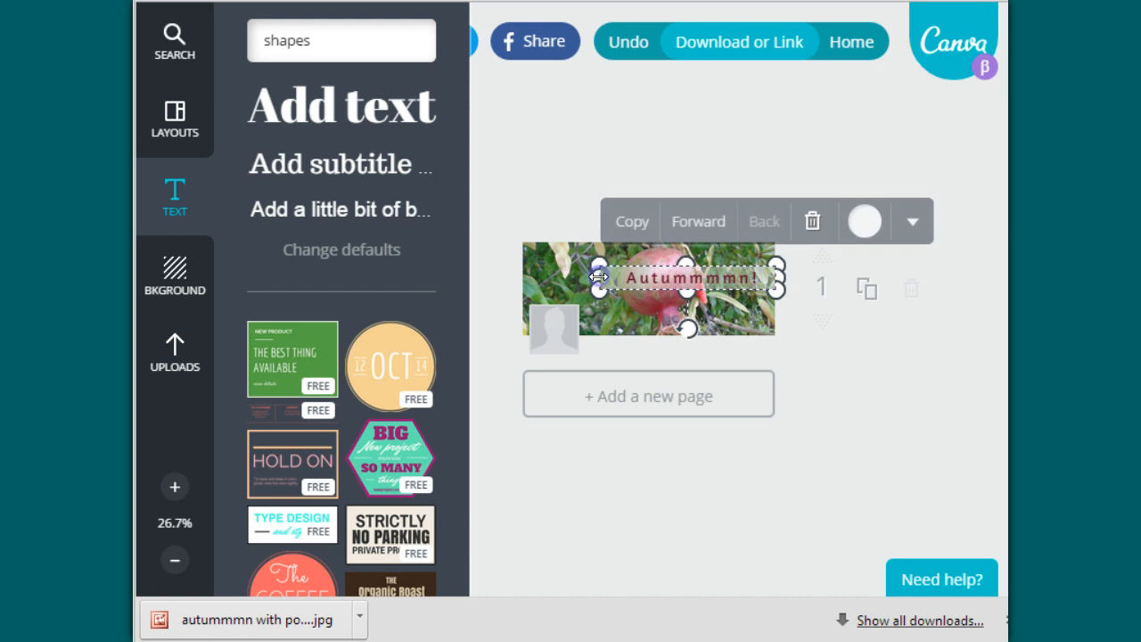
left_click(568, 188)
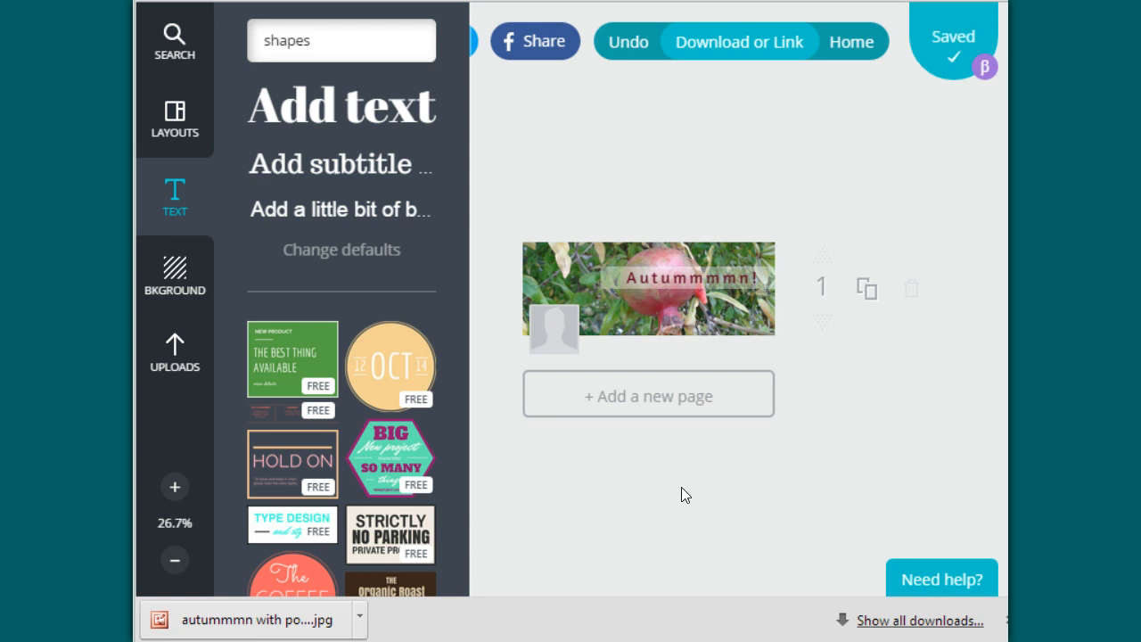